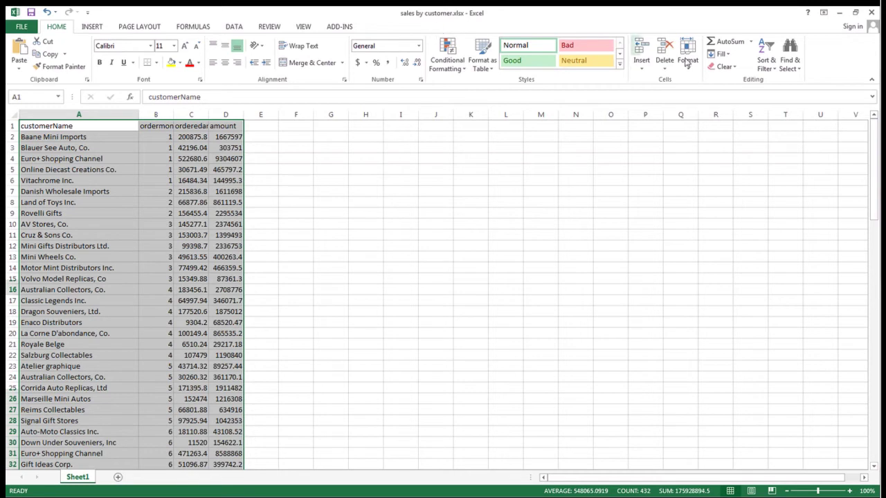
# Switch to QlikView, open Edit Script, and select the sales by customer.xlsx LOAD statement for deletion
pyautogui.click(839, 19)
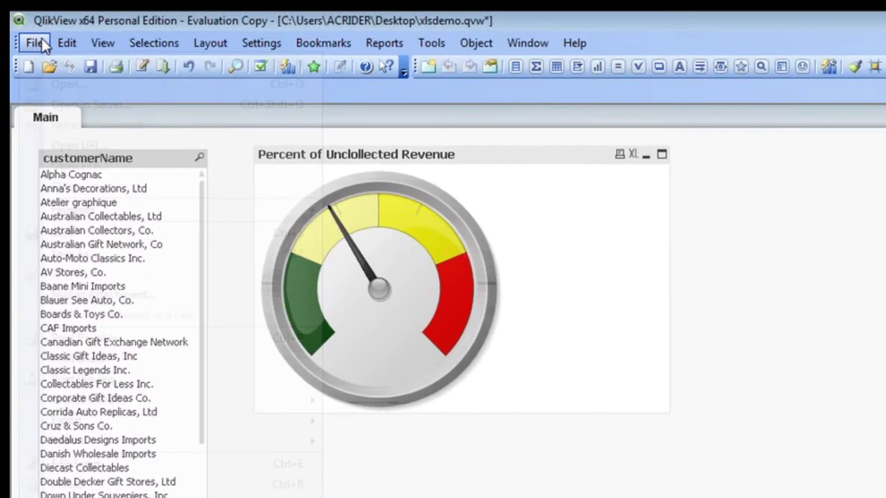
pyautogui.click(30, 33)
pyautogui.click(144, 465)
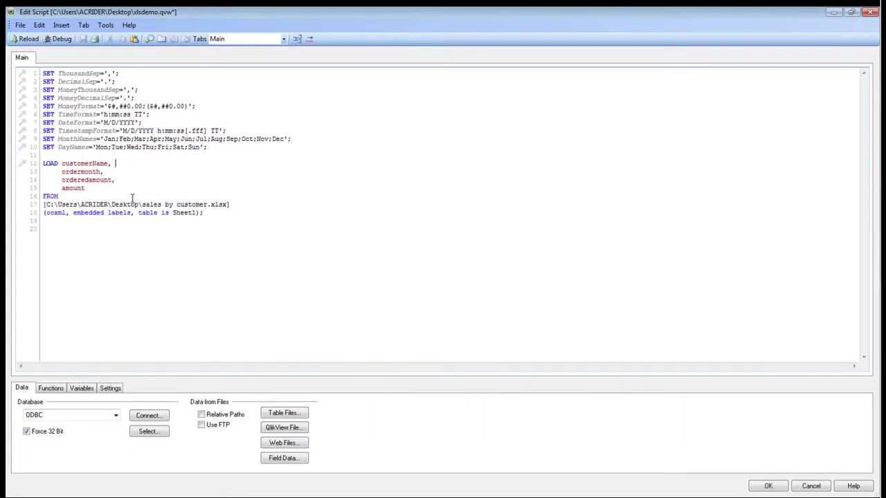
pyautogui.moveTo(203, 213); pyautogui.dragTo(53, 173)
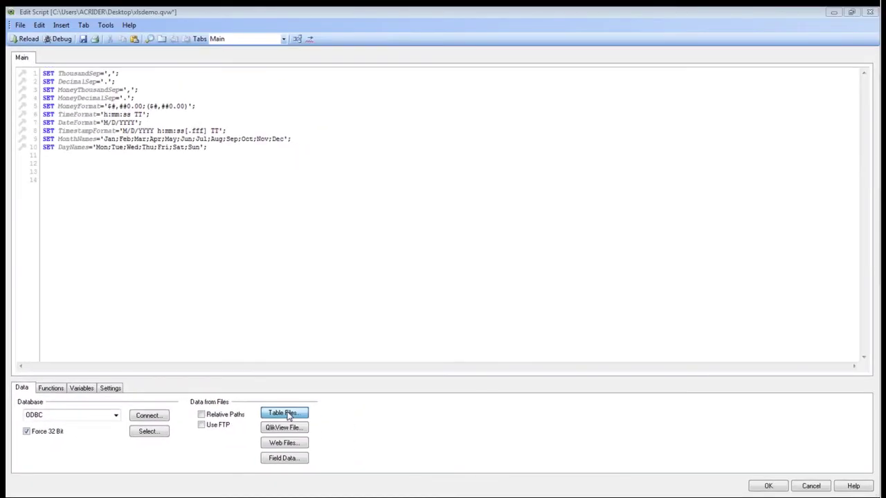
# Pick sales by customer.xlsx from the Desktop as the table file to load
pyautogui.click(290, 416)
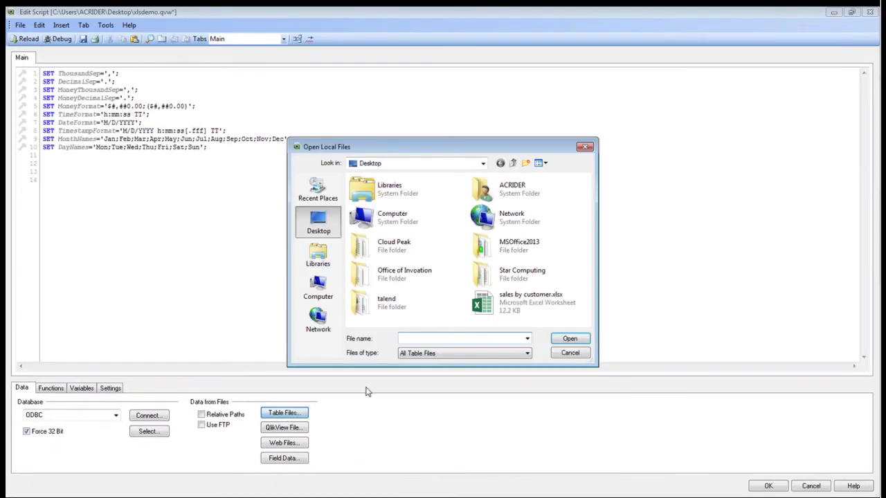
pyautogui.click(530, 313)
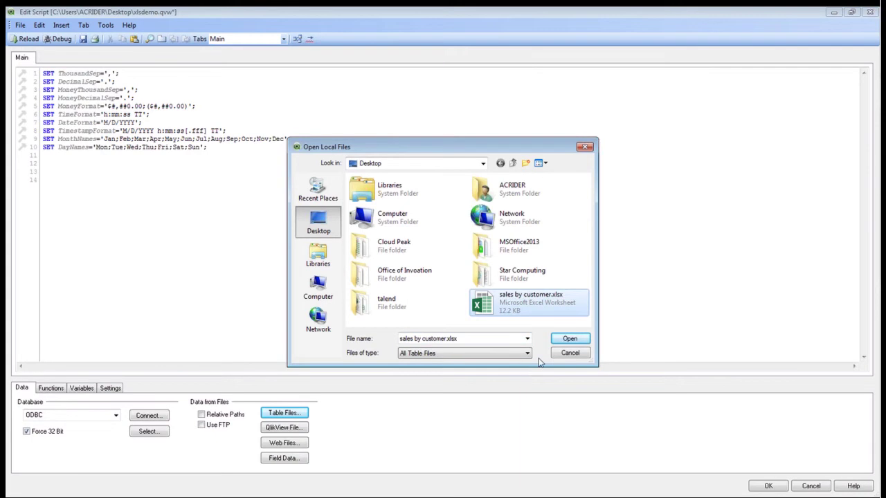
pyautogui.click(566, 340)
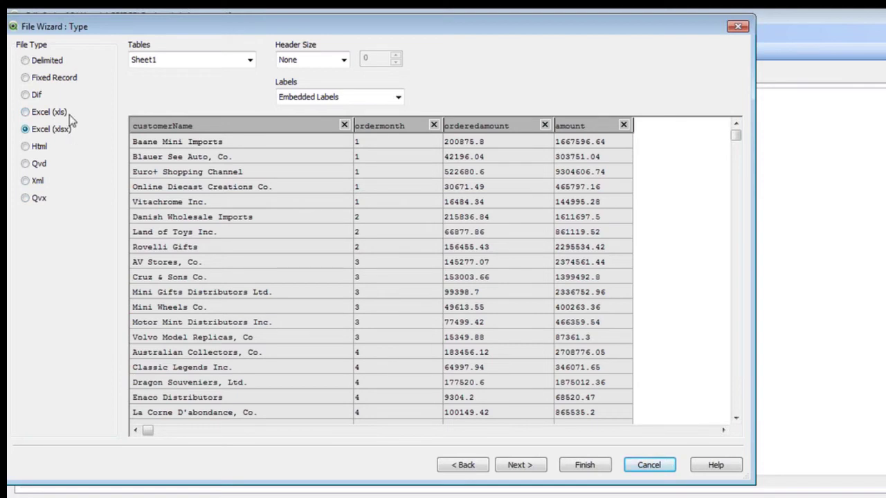
# Keep Sheet1 as the table and Embedded Labels as the label setting
pyautogui.click(249, 60)
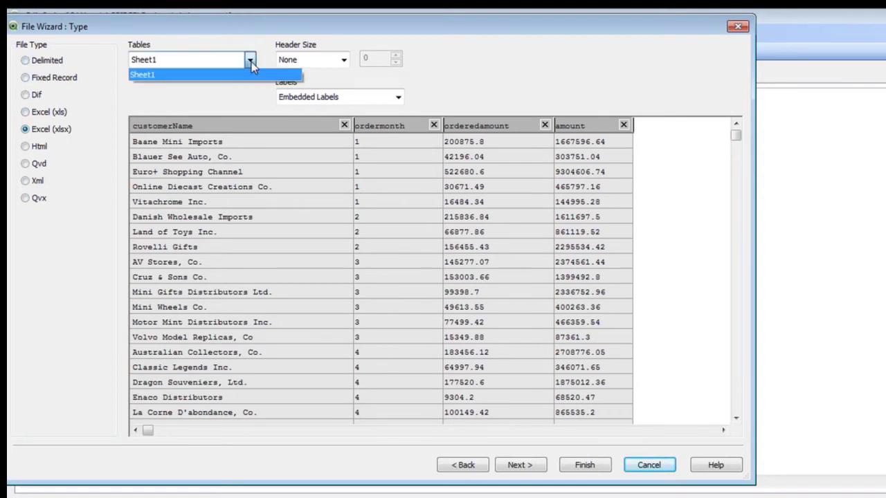
pyautogui.click(250, 63)
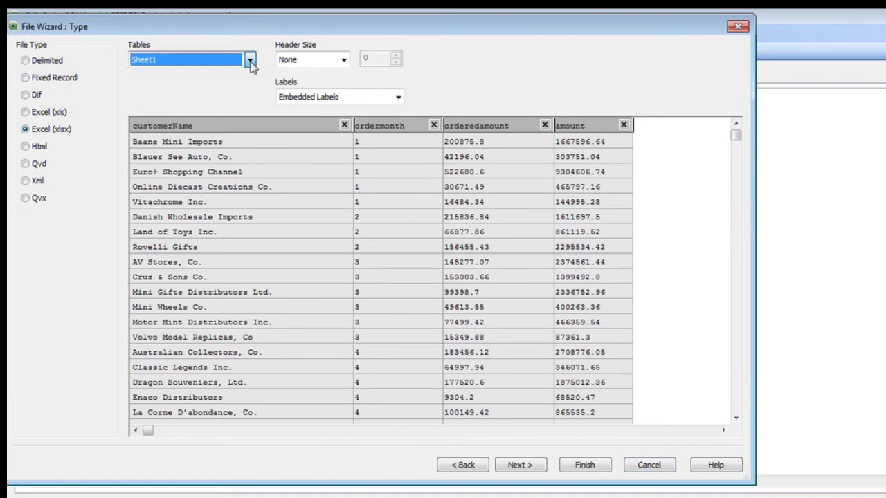
pyautogui.press('Tab')
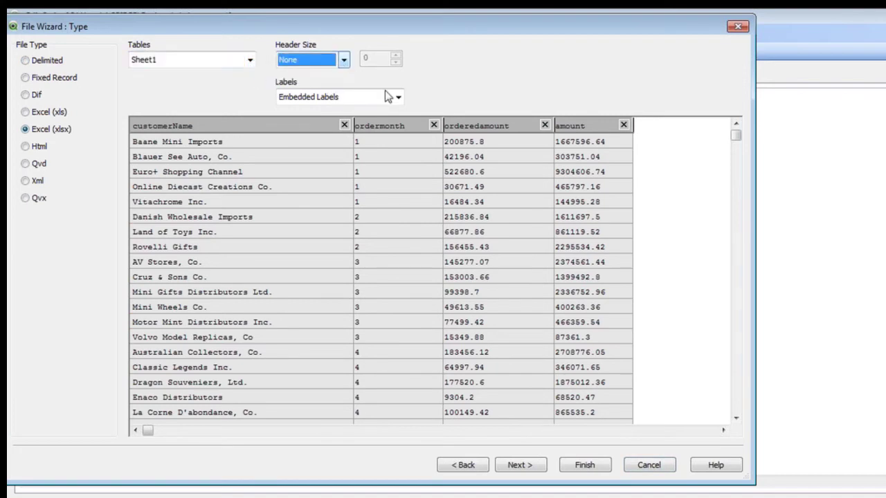
pyautogui.click(398, 97)
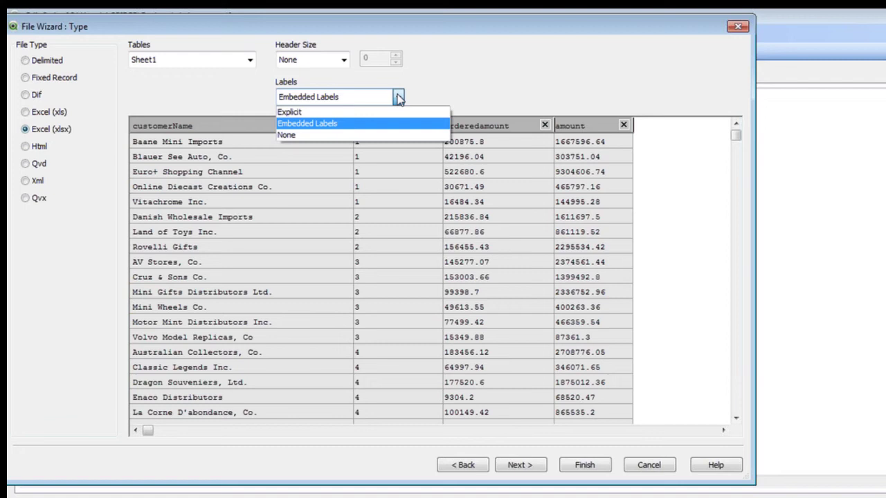
pyautogui.click(399, 99)
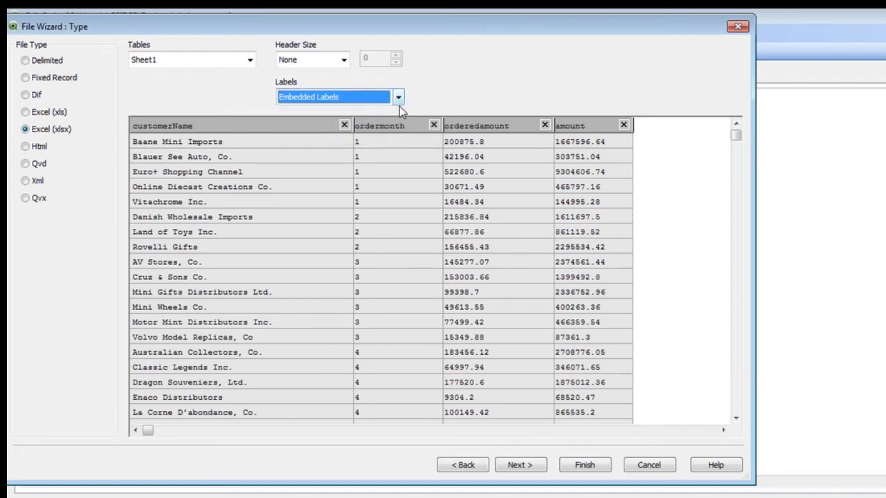
# Remove and restore the customerName, ordermonth, orderedamount and amount columns, then go to Transform
pyautogui.click(343, 127)
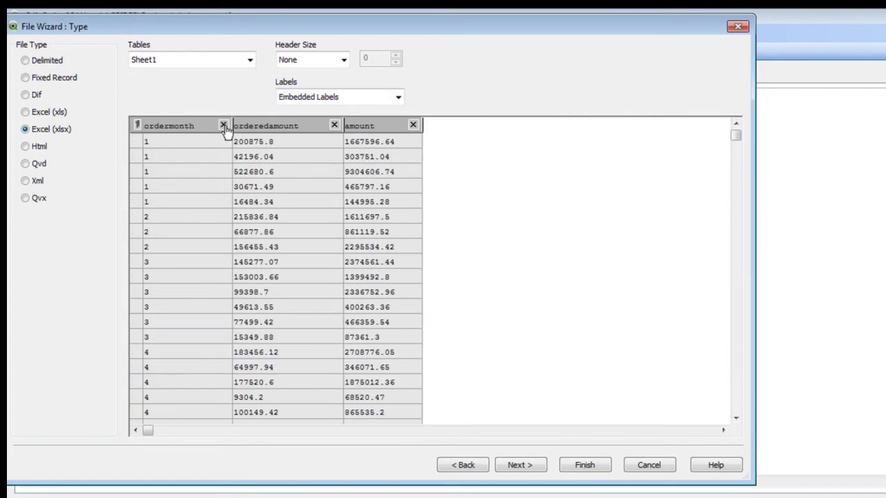
pyautogui.click(222, 125)
pyautogui.click(255, 126)
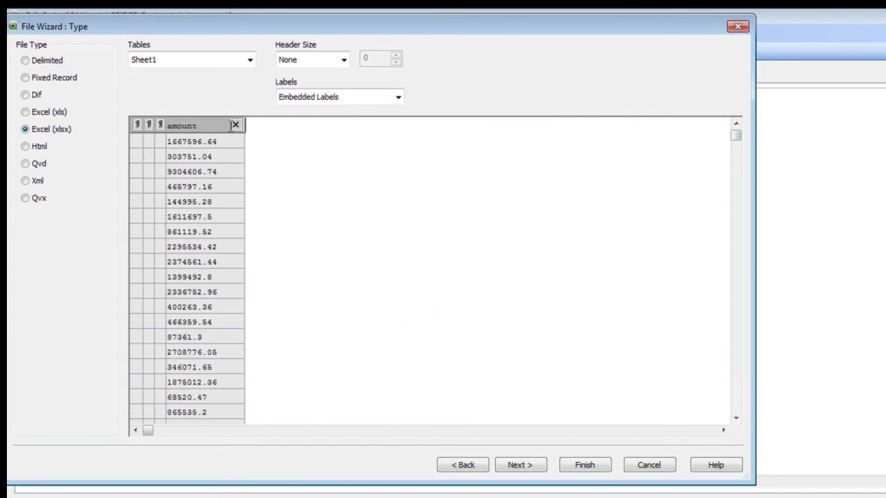
pyautogui.click(235, 125)
pyautogui.click(137, 126)
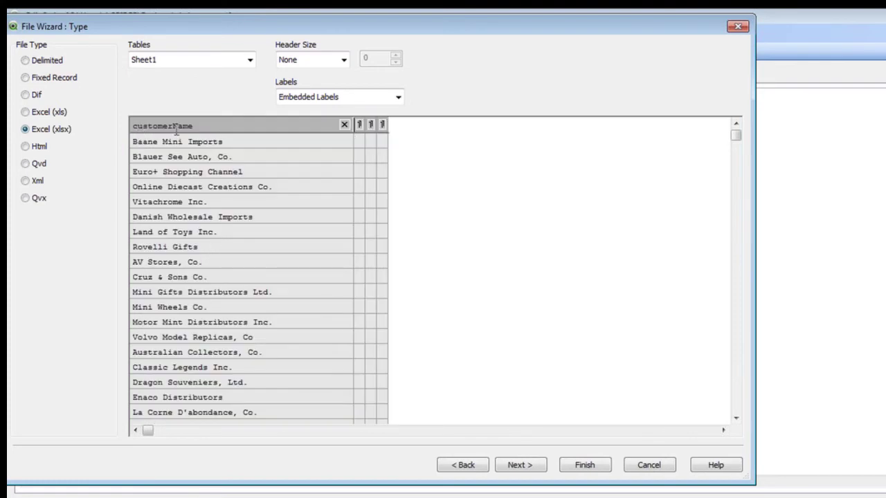
pyautogui.click(359, 124)
pyautogui.click(444, 125)
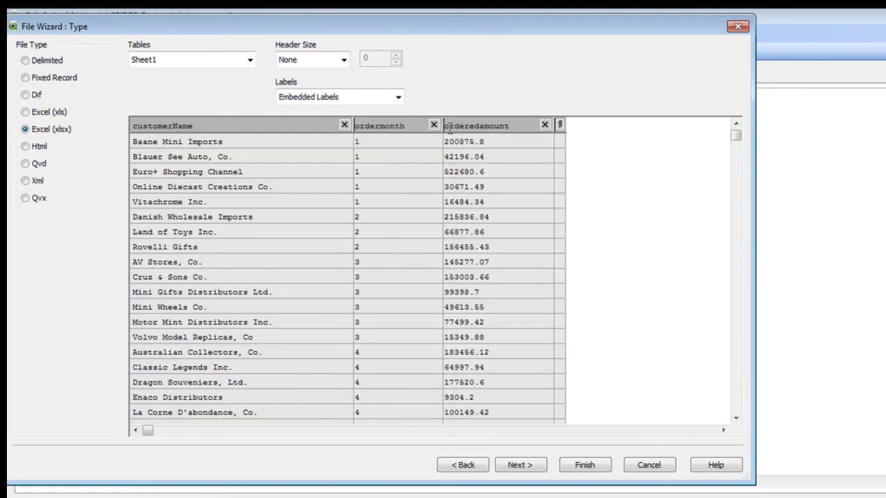
pyautogui.click(560, 126)
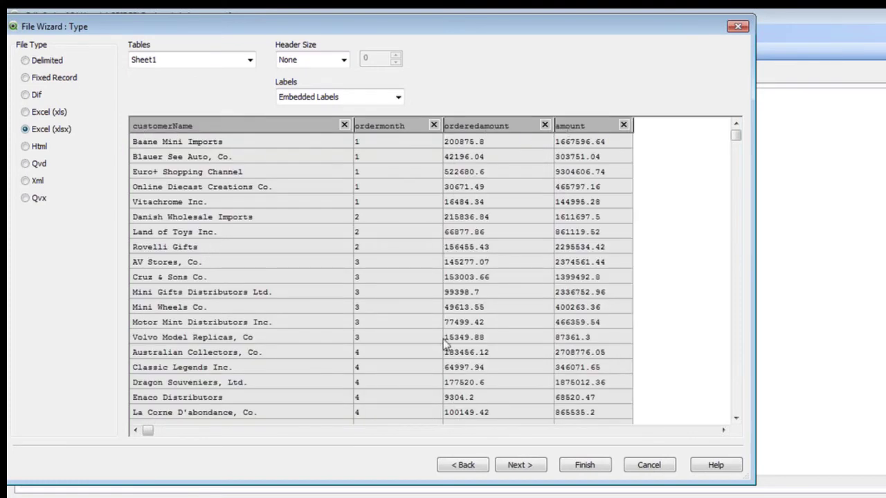
pyautogui.click(519, 465)
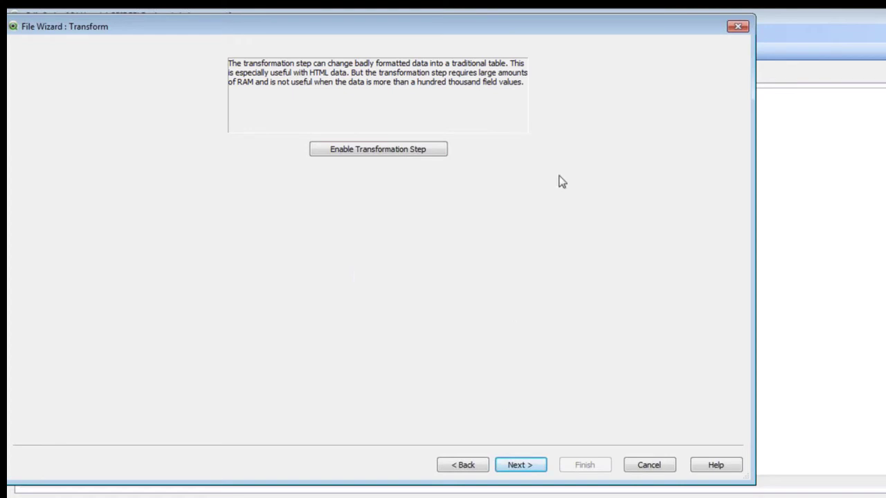
# Skip Transform, confirm Embedded Labels on Options, and bring the Where Clause dialog into view
pyautogui.click(527, 468)
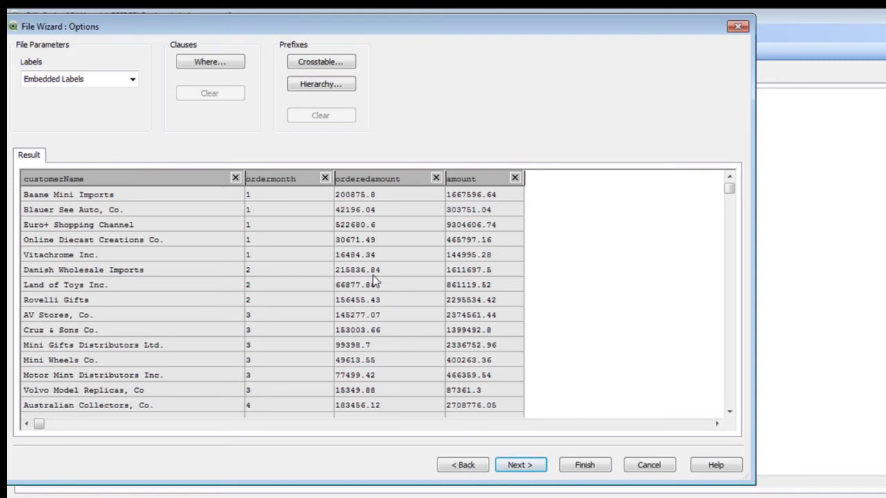
pyautogui.click(135, 81)
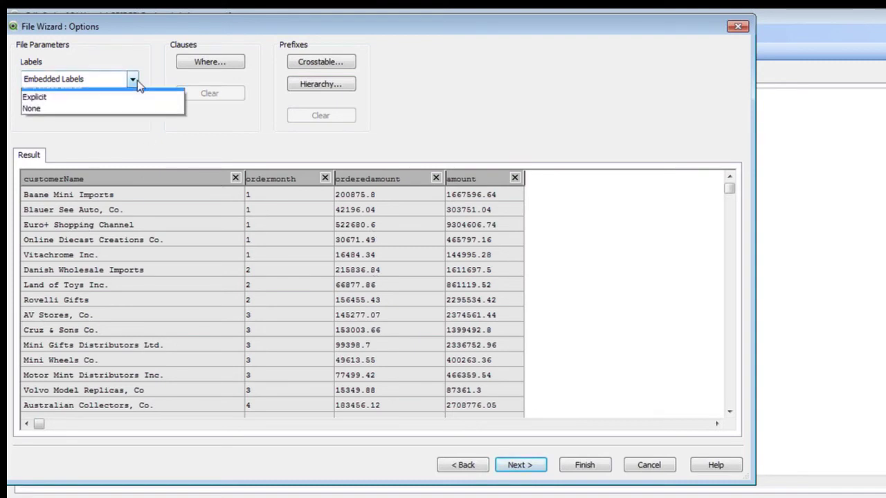
pyautogui.click(135, 81)
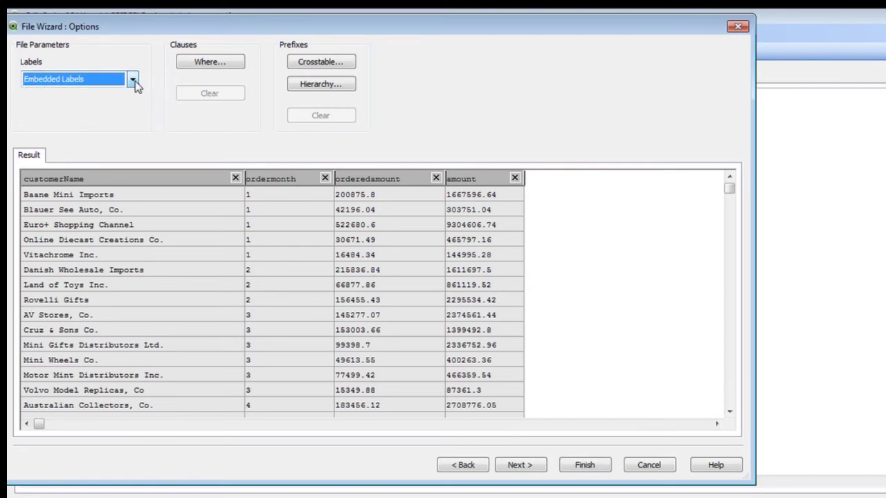
pyautogui.click(227, 65)
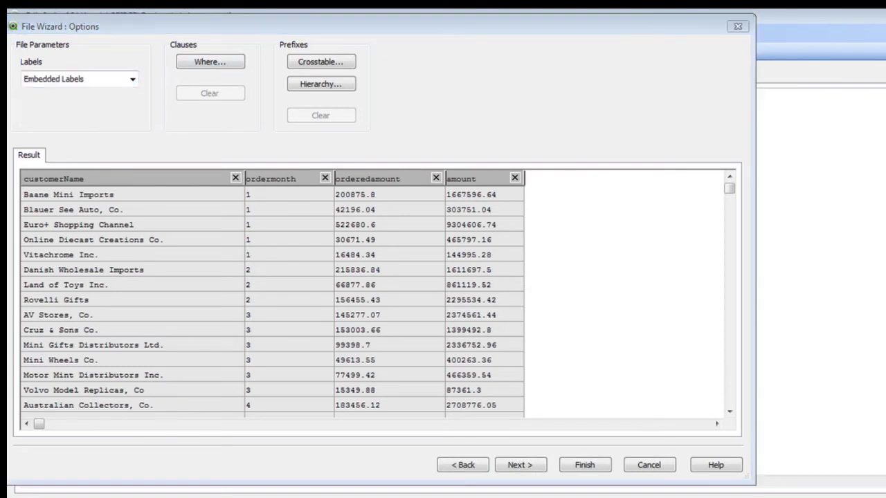
pyautogui.moveTo(9, 138); pyautogui.dragTo(381, 72)
# Try a simple 'amount greater than' where condition, then cancel the Where Clause unchanged
pyautogui.click(292, 230)
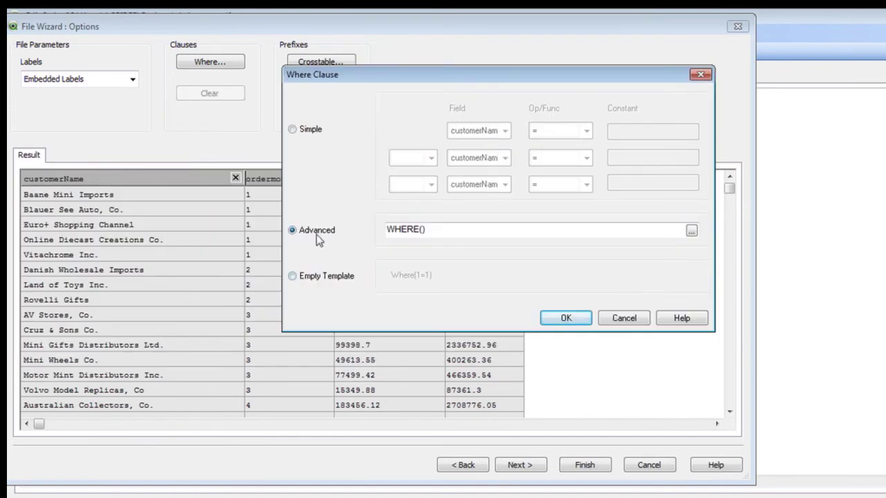
pyautogui.click(293, 129)
pyautogui.click(505, 131)
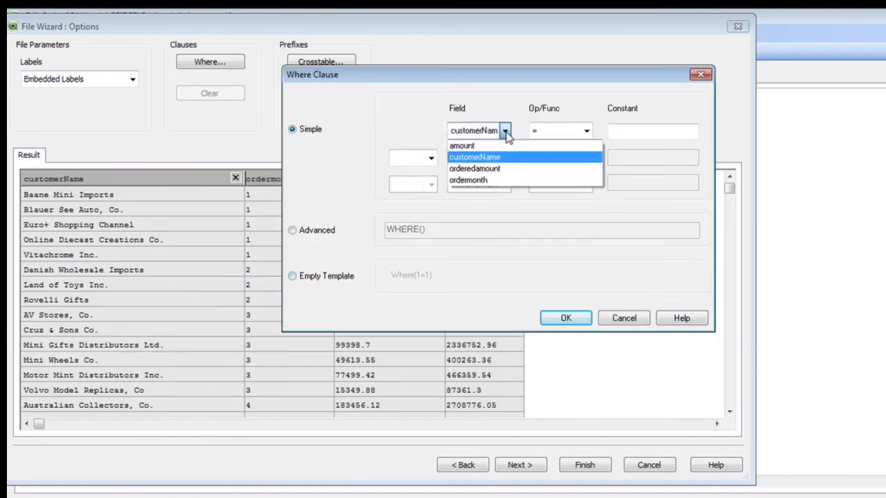
pyautogui.click(505, 146)
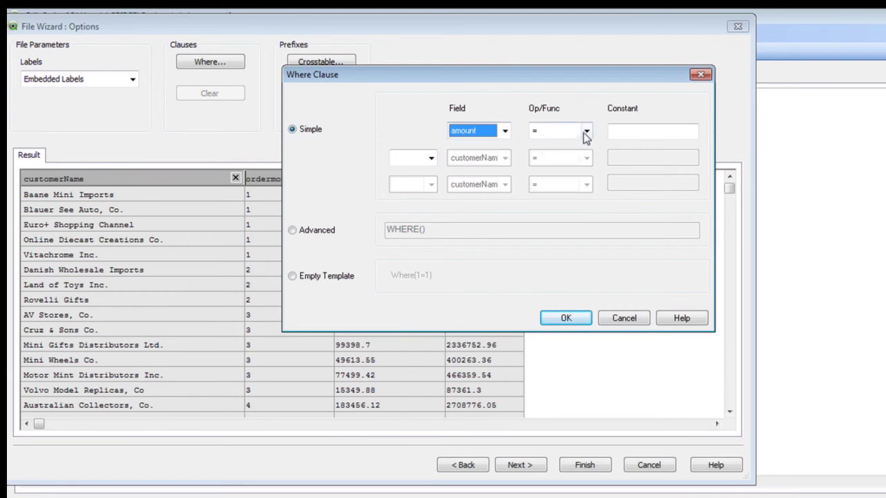
pyautogui.click(586, 131)
pyautogui.click(548, 192)
pyautogui.click(612, 137)
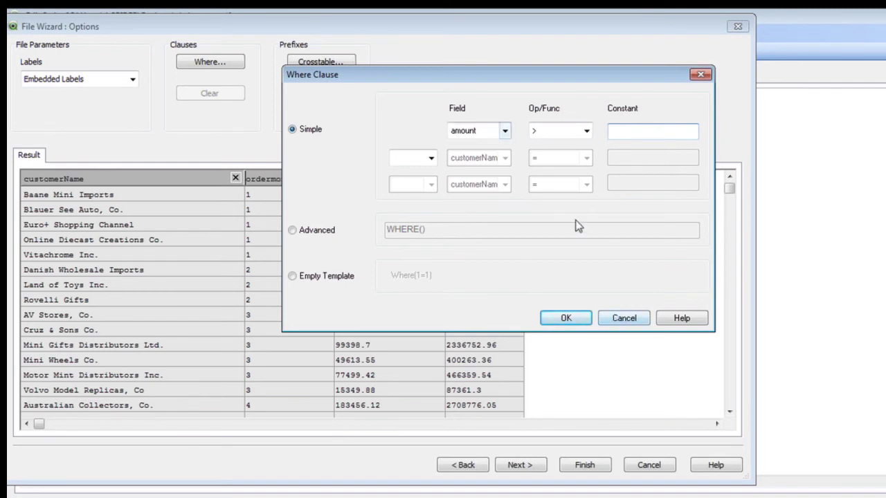
pyautogui.click(617, 319)
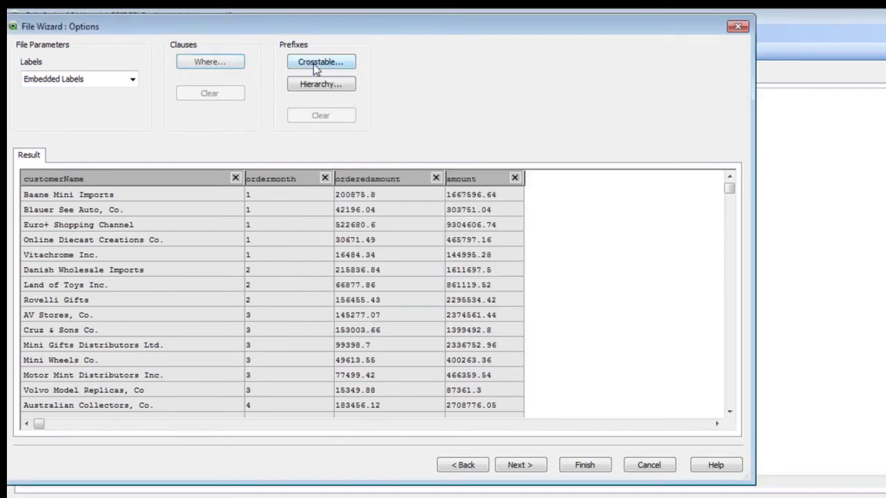
# Inspect the Hierarchy options and ID field list, then cancel without changes
pyautogui.click(317, 84)
pyautogui.click(124, 161)
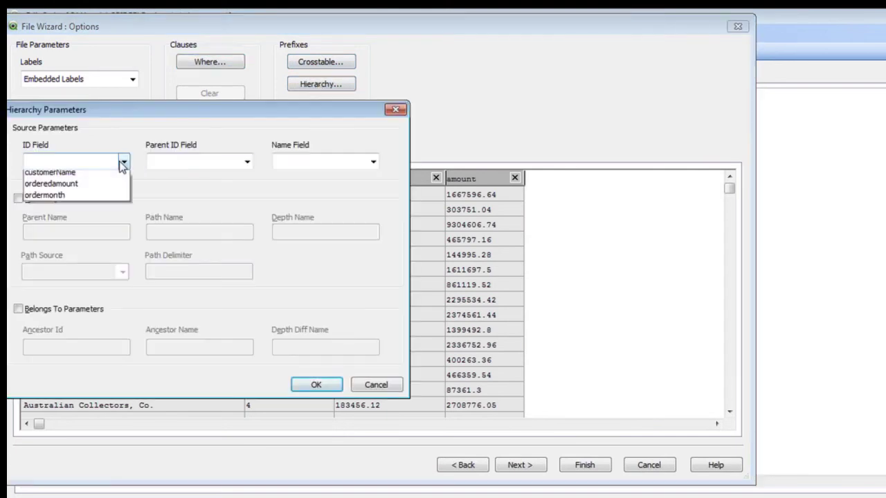
pyautogui.click(397, 112)
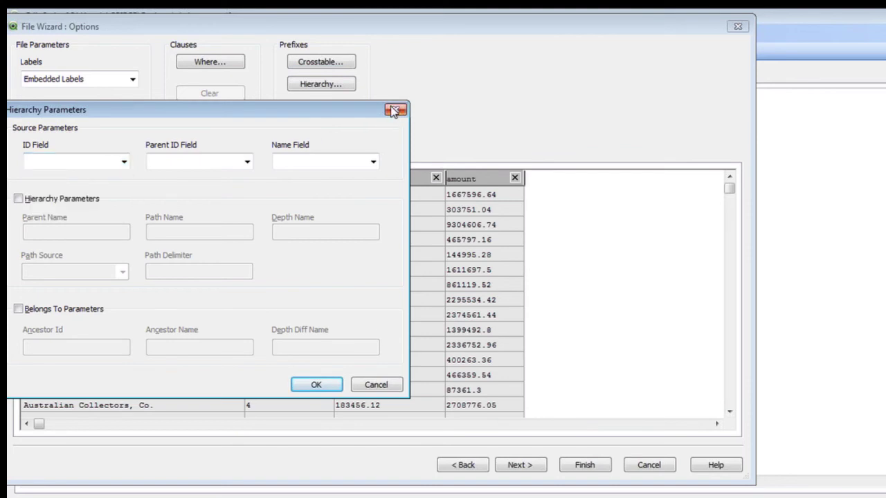
pyautogui.click(378, 387)
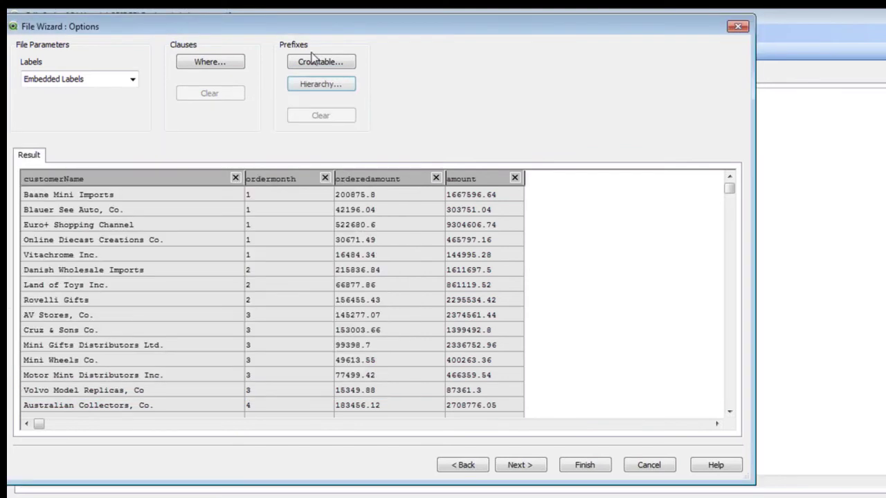
# Inspect and cancel the Crosstable options, then finish the wizard to generate the LOAD
pyautogui.click(313, 62)
pyautogui.moveTo(183, 126); pyautogui.dragTo(424, 103)
pyautogui.click(614, 343)
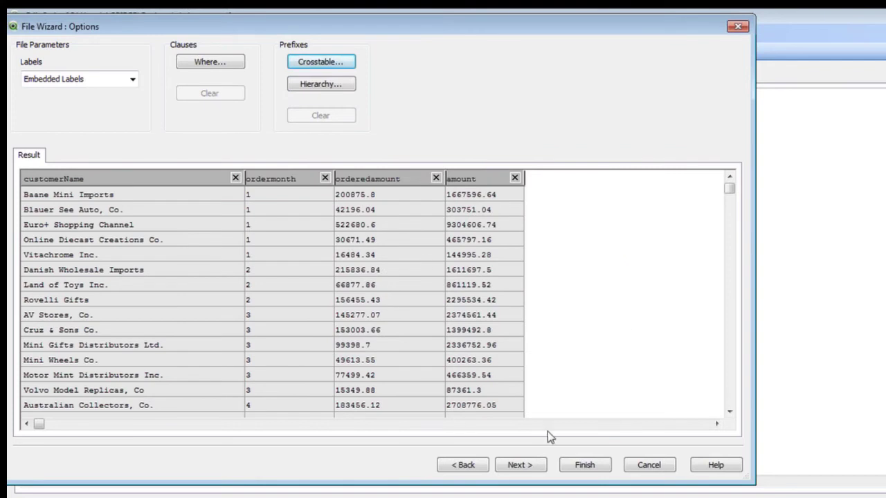
pyautogui.click(583, 467)
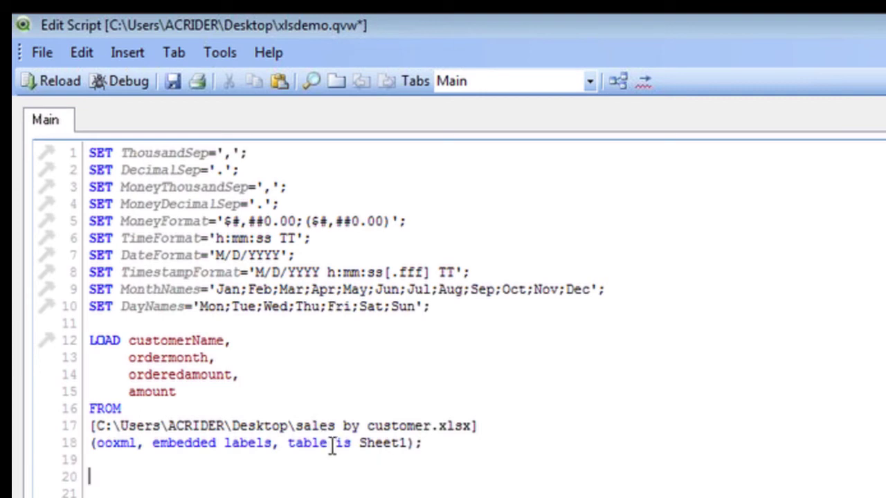
# Review the generated LOAD, highlighting the Desktop folder part of the file path on line 17
pyautogui.click(229, 475)
pyautogui.moveTo(289, 427); pyautogui.dragTo(99, 427)
pyautogui.click(213, 488)
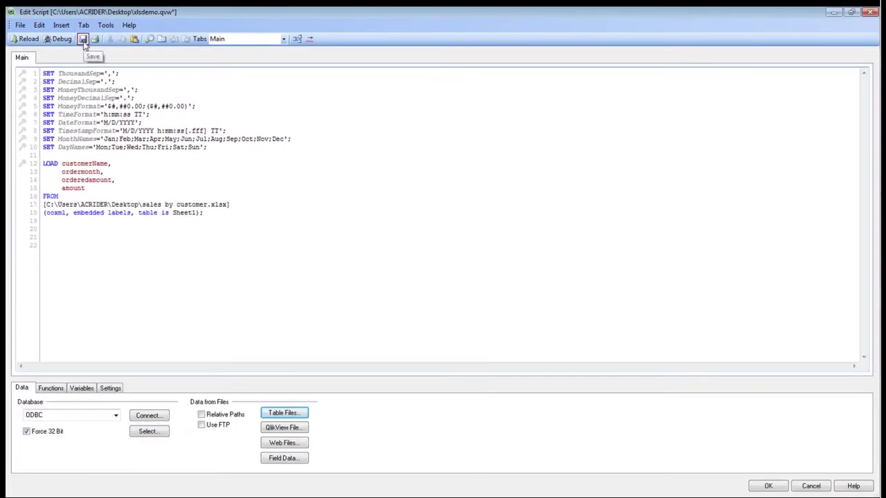
# Save and close the script, reload the data, and check Sheet1's four fields in Table Viewer
pyautogui.click(84, 43)
pyautogui.click(871, 13)
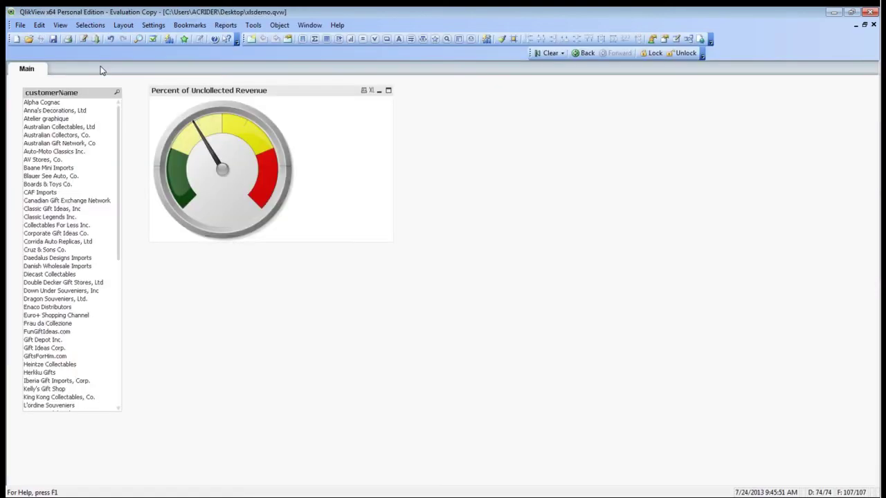
pyautogui.hotkey('alt', 'f')
pyautogui.press('r')
pyautogui.click(689, 39)
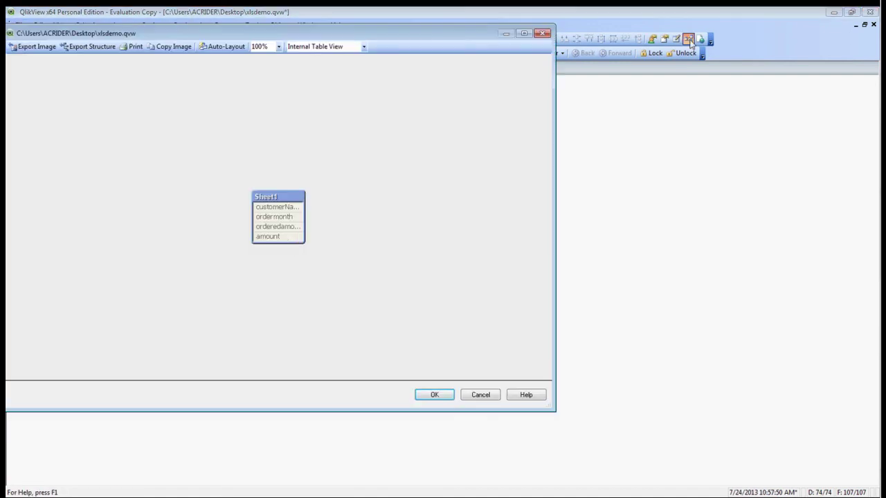
pyautogui.click(489, 396)
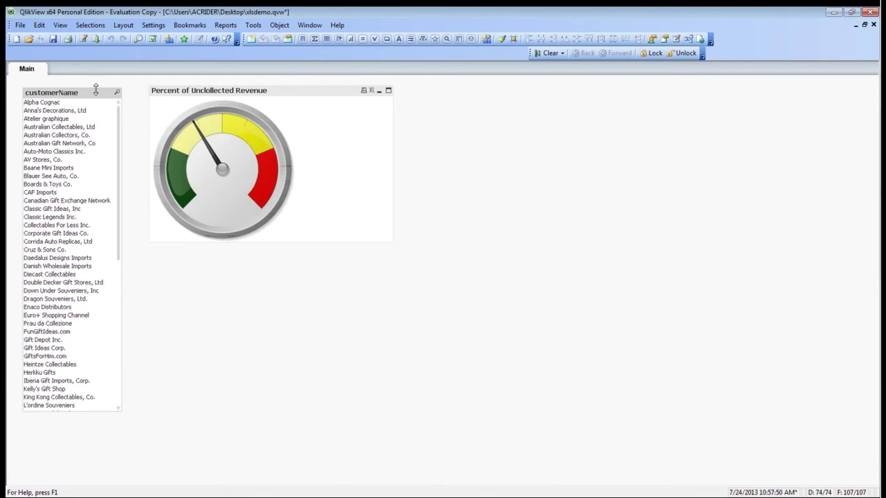
# Add a new sheet with a customerName list box and drag it taller
pyautogui.rightClick(52, 67)
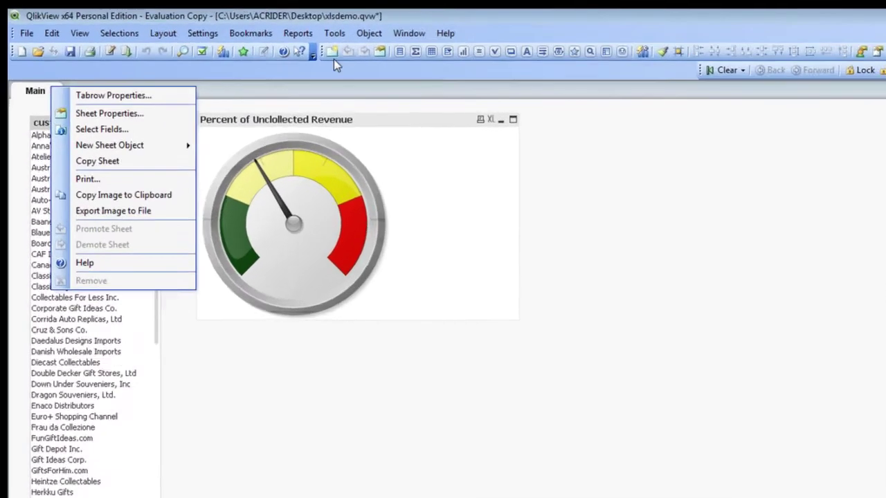
pyautogui.press('Escape')
pyautogui.click(438, 68)
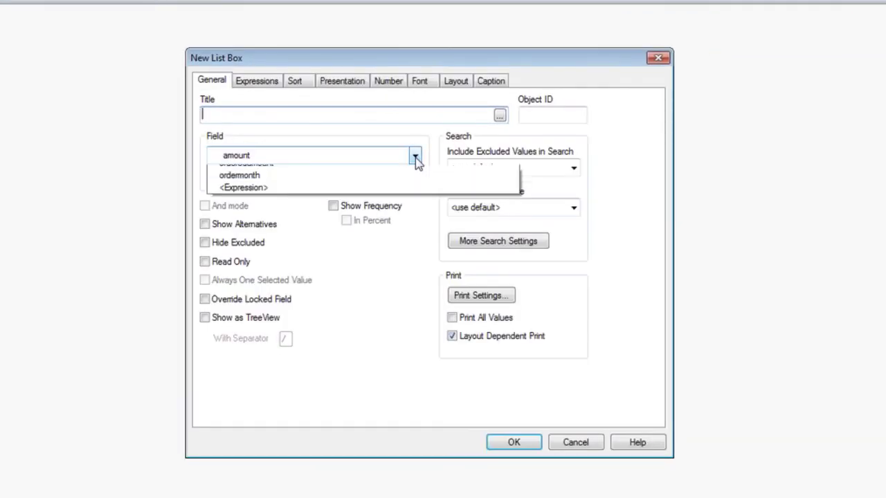
pyautogui.click(314, 186)
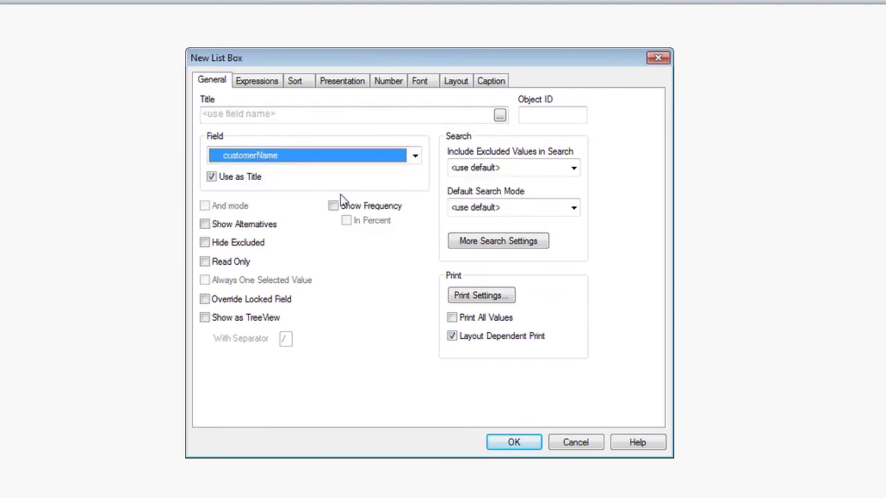
pyautogui.click(514, 443)
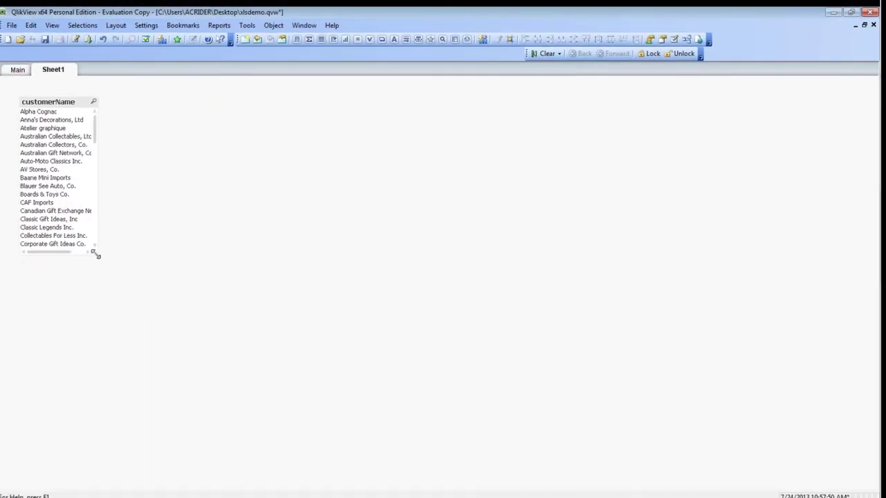
pyautogui.moveTo(96, 255); pyautogui.dragTo(153, 353)
# Create a table box with amount and customerName fields, promoting customerName to the first column
pyautogui.click(321, 40)
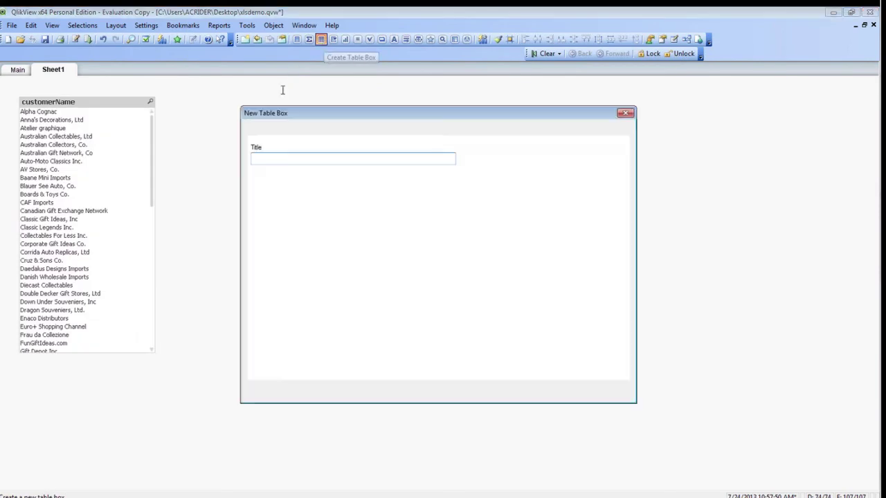
pyautogui.click(276, 187)
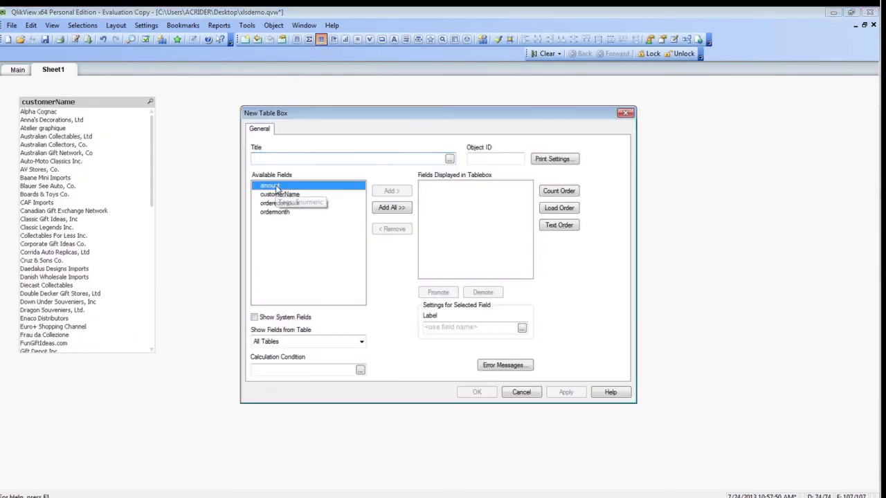
pyautogui.keyDown('ctrl'); pyautogui.click(299, 195); pyautogui.keyUp('ctrl')
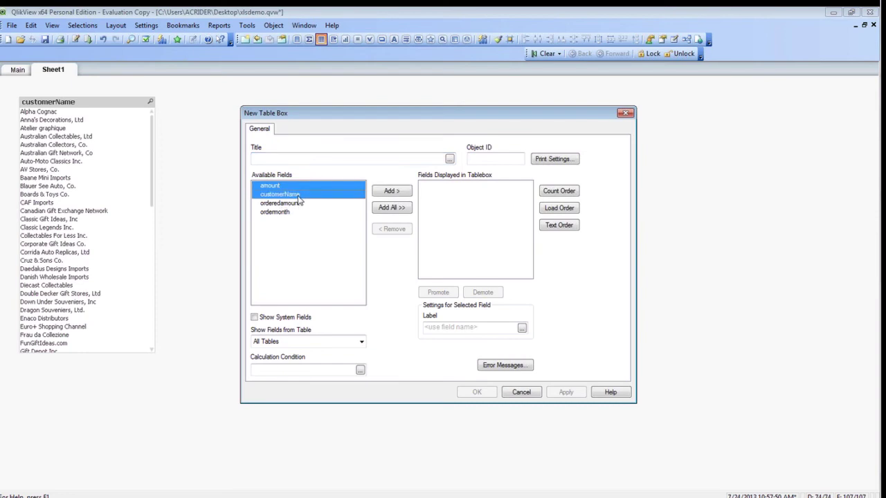
pyautogui.click(389, 191)
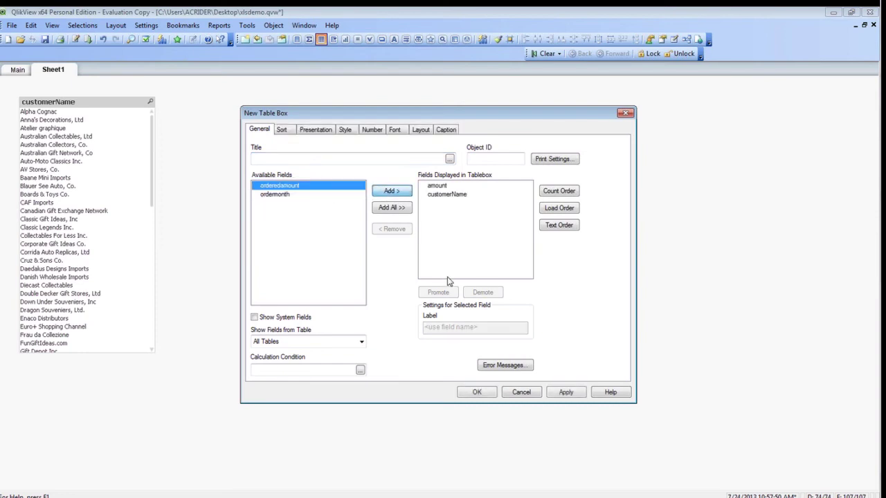
pyautogui.click(446, 196)
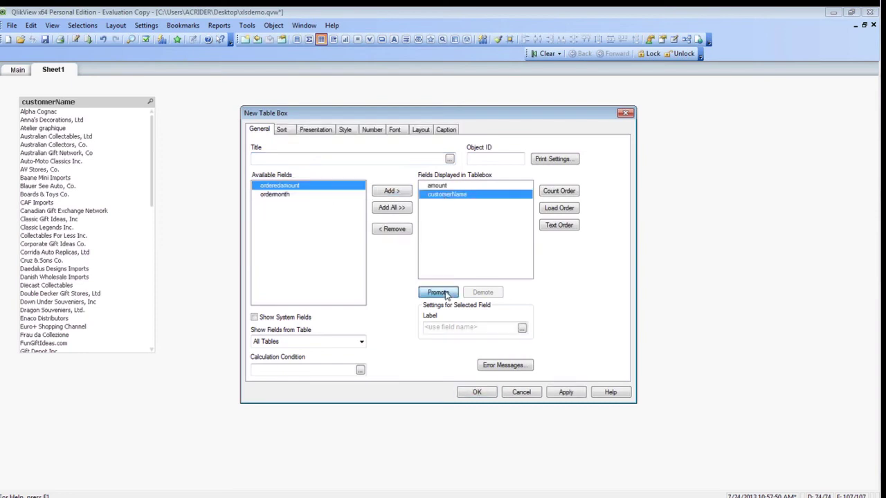
pyautogui.click(438, 292)
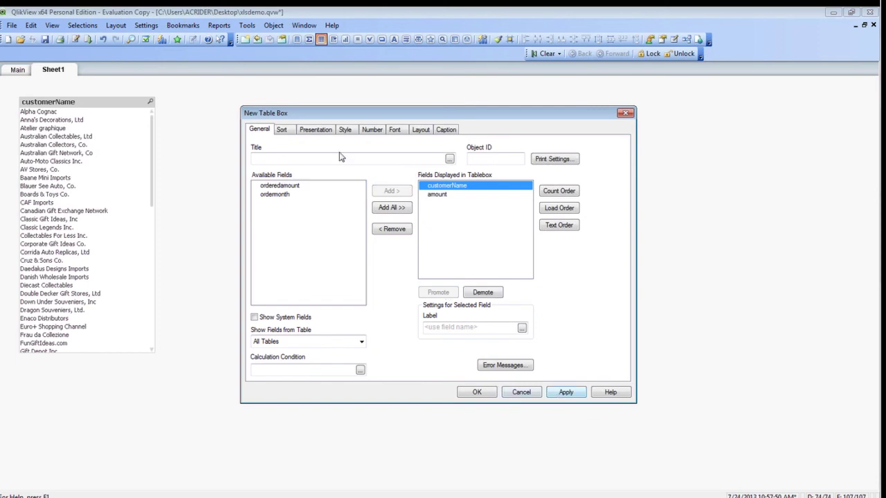
# Override amount's number format to Money, create the table box, and move it right of the list box
pyautogui.click(372, 130)
pyautogui.click(271, 163)
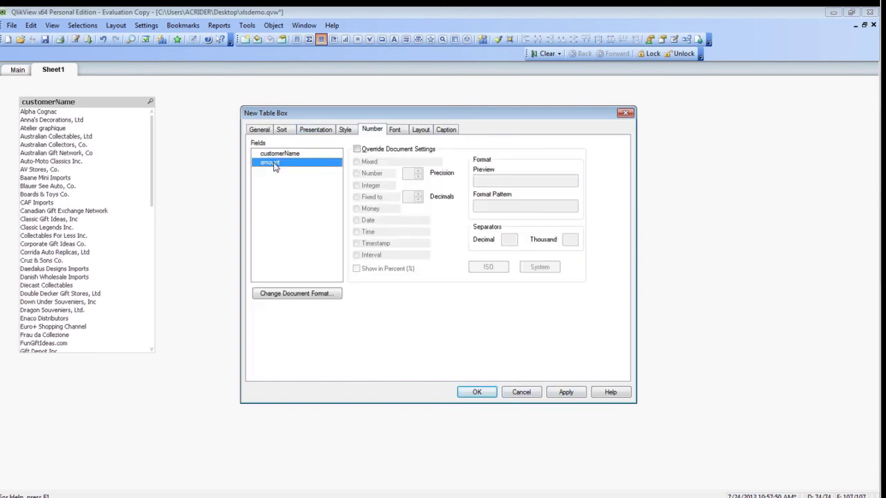
pyautogui.click(358, 150)
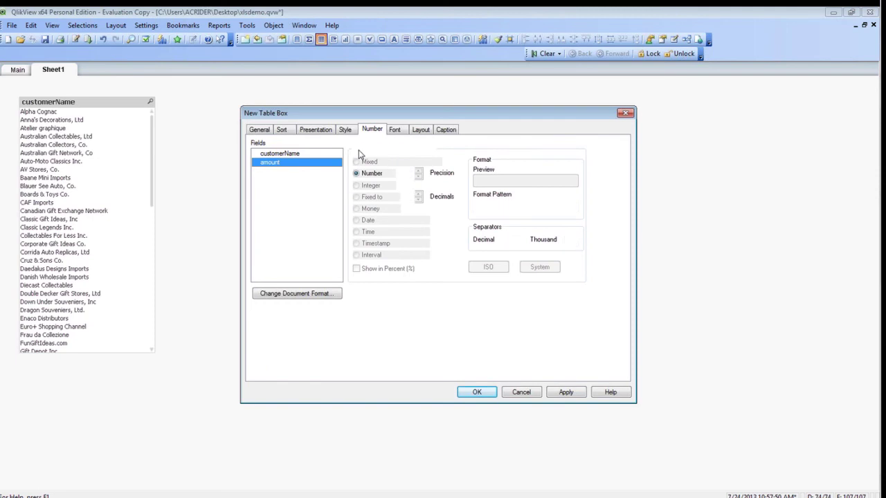
pyautogui.click(356, 208)
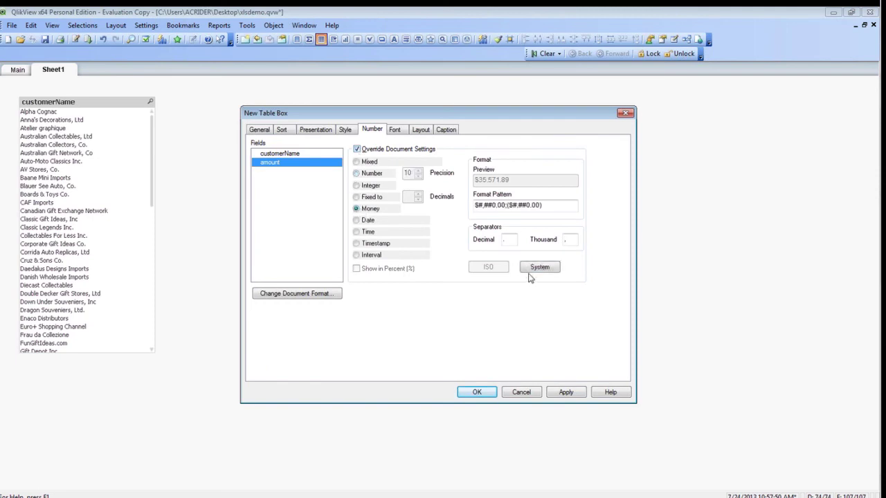
pyautogui.click(566, 392)
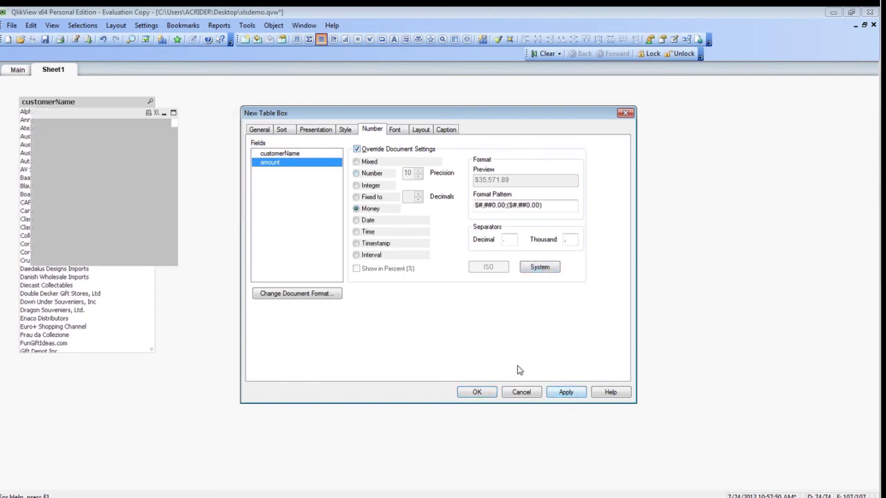
pyautogui.click(477, 392)
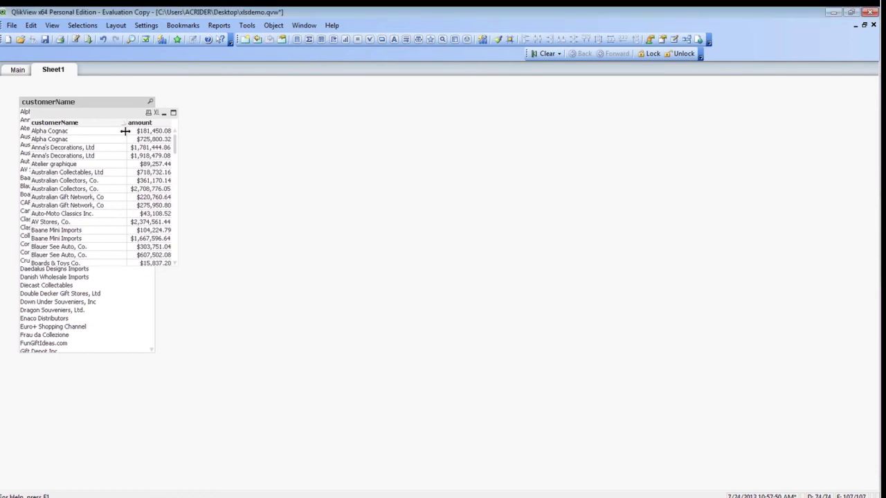
pyautogui.moveTo(116, 120); pyautogui.dragTo(374, 112)
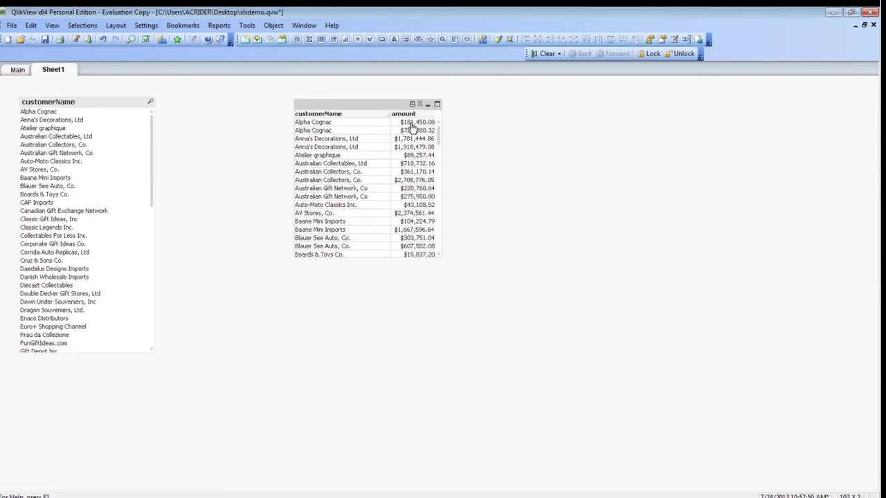
# In the table box properties, add ordermonth and promote it above amount, then apply
pyautogui.rightClick(385, 105)
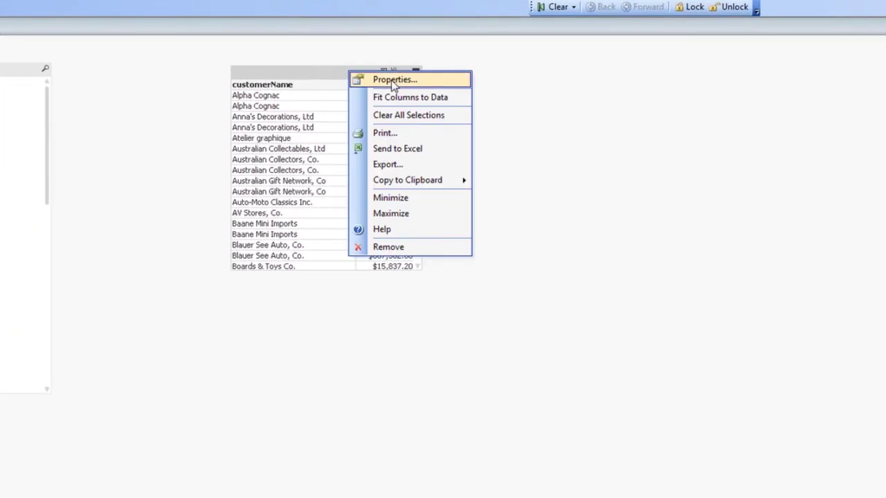
pyautogui.click(392, 80)
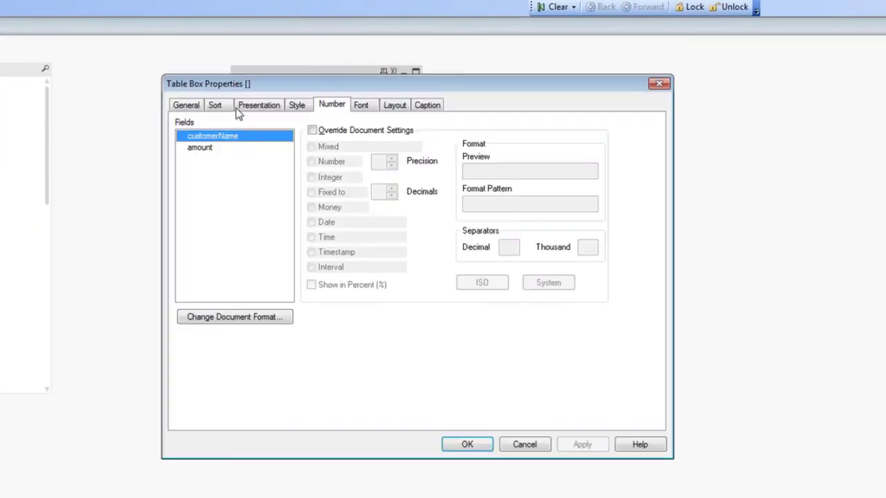
pyautogui.click(219, 106)
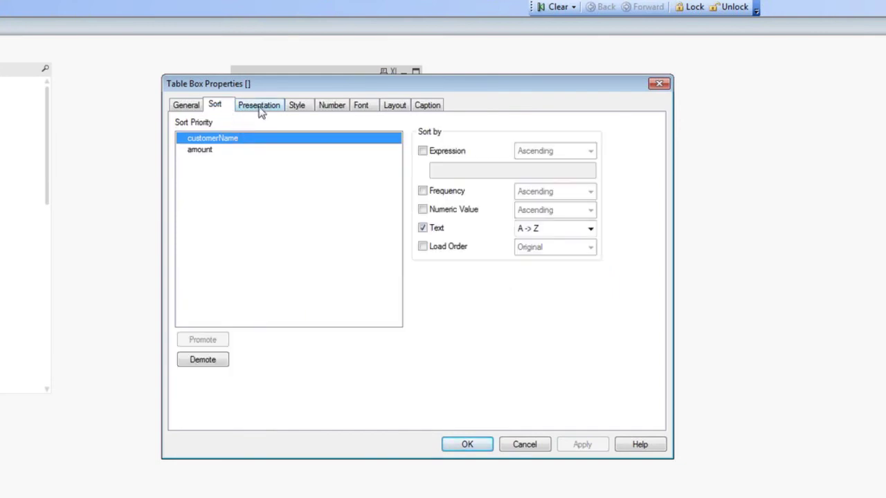
pyautogui.click(196, 108)
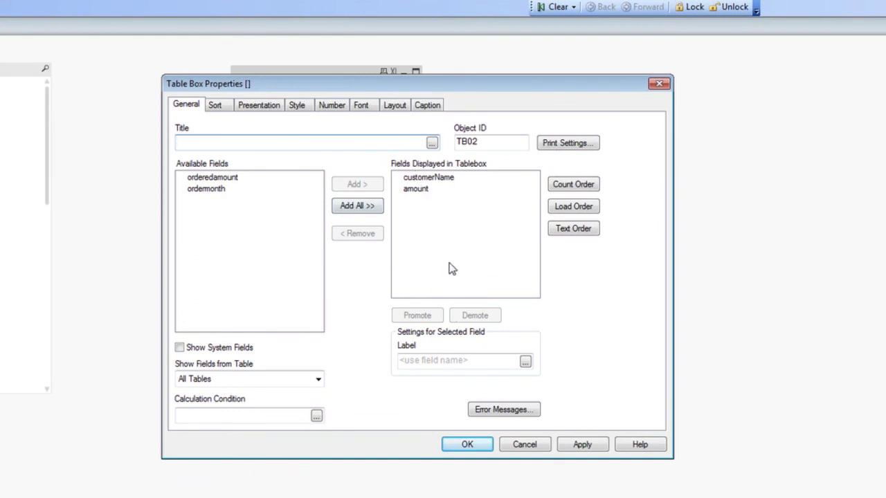
pyautogui.click(212, 190)
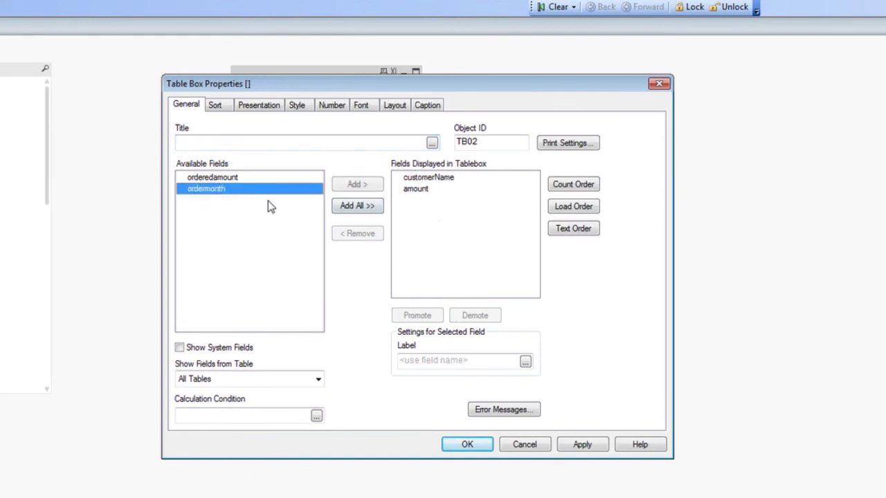
pyautogui.click(361, 192)
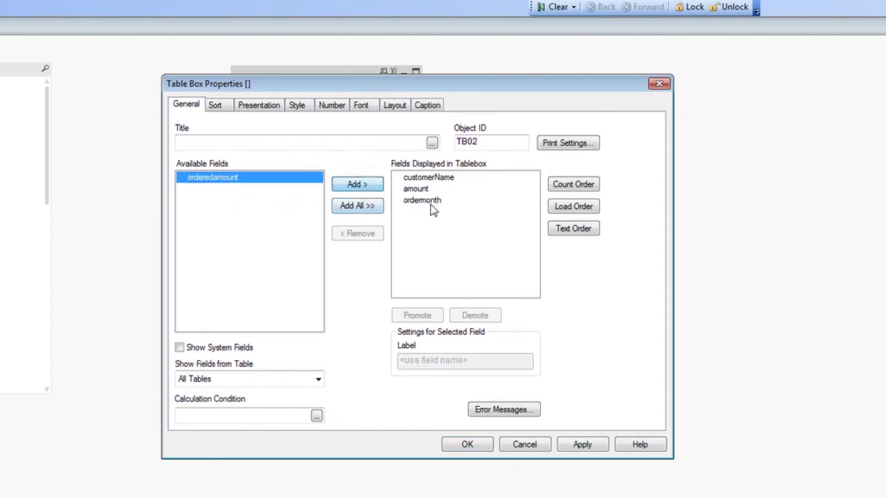
pyautogui.click(422, 201)
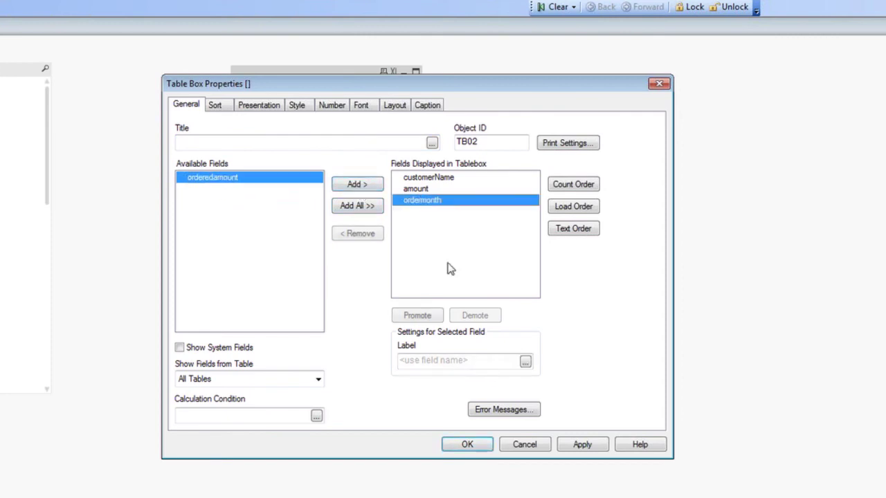
pyautogui.click(417, 315)
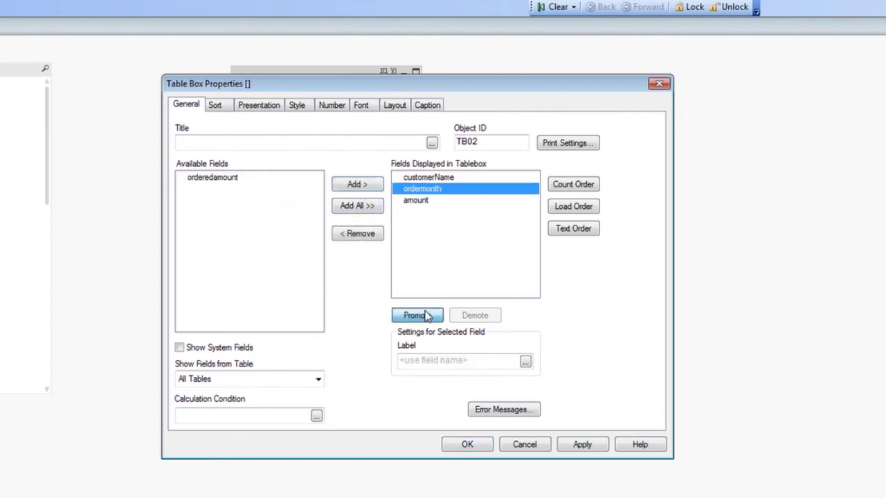
pyautogui.click(579, 445)
pyautogui.click(468, 444)
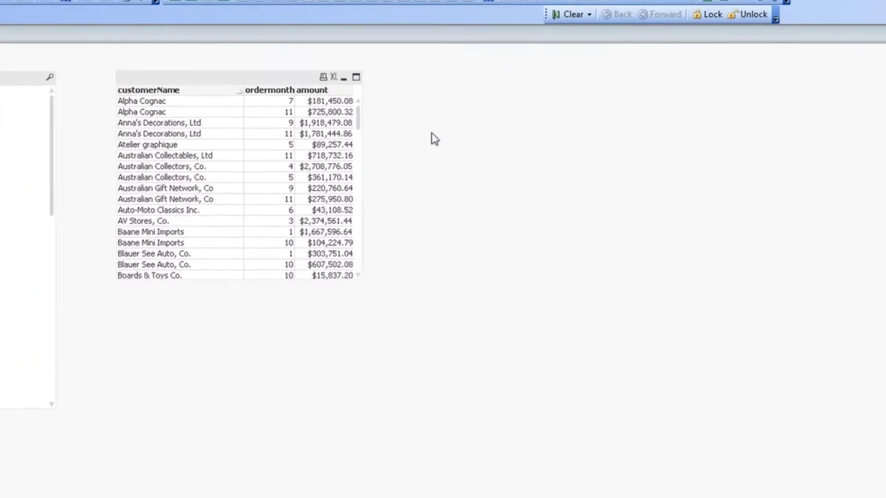
# Start a new pie chart on the sheet titled 'Order Sales Amount'
pyautogui.rightClick(452, 130)
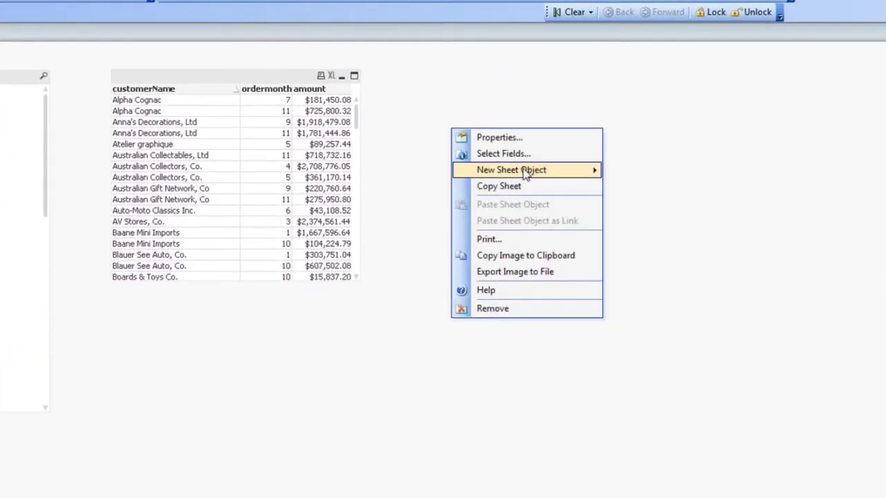
pyautogui.moveTo(527, 173)
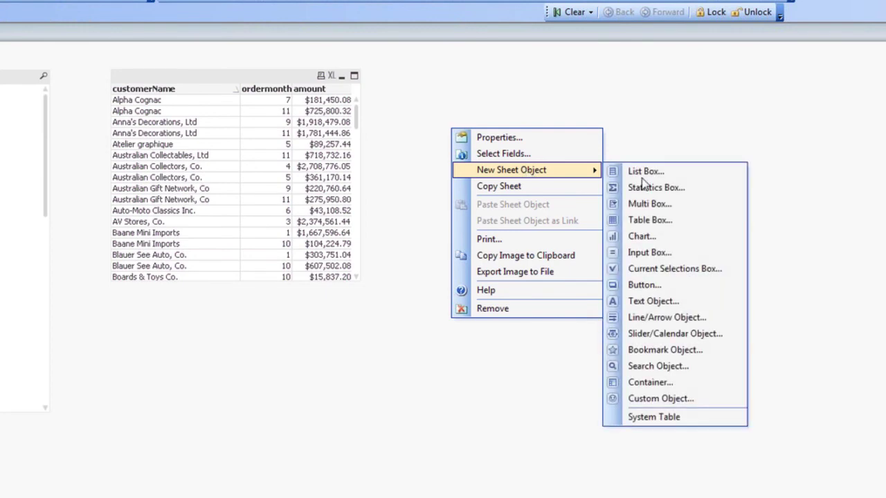
pyautogui.click(643, 236)
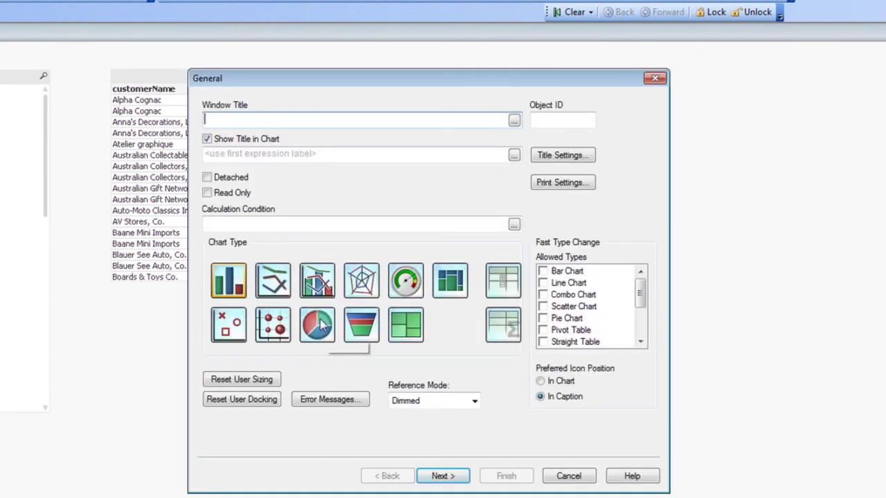
pyautogui.click(314, 325)
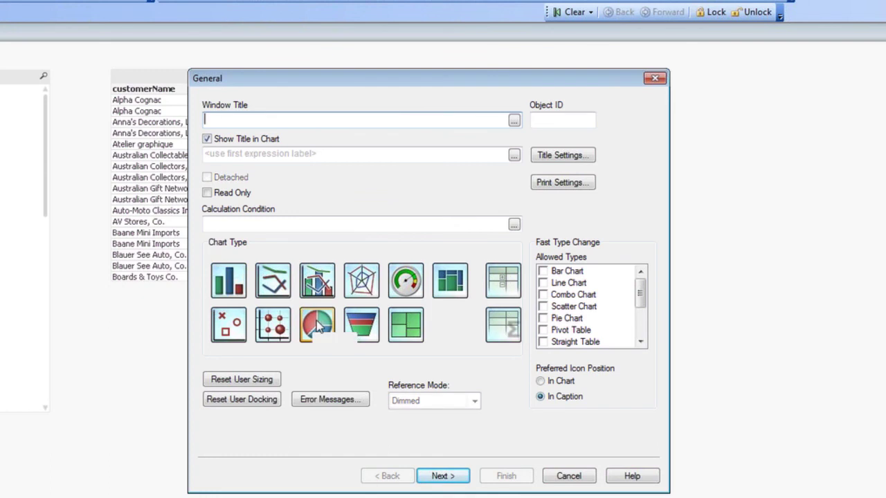
pyautogui.click(251, 122)
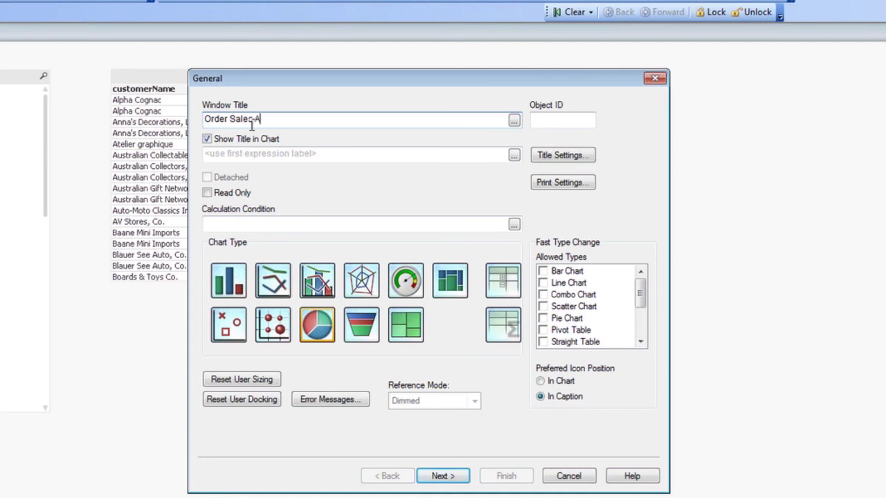
pyautogui.write('Order Sales Amount')
pyautogui.click(441, 477)
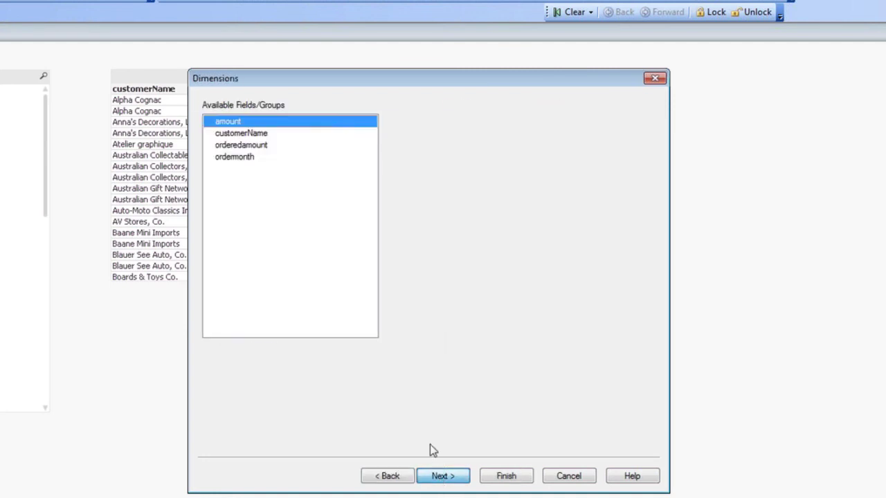
# Use customerName as the dimension and sum(amount) as the expression, then finish the chart
pyautogui.click(249, 133)
pyautogui.click(408, 126)
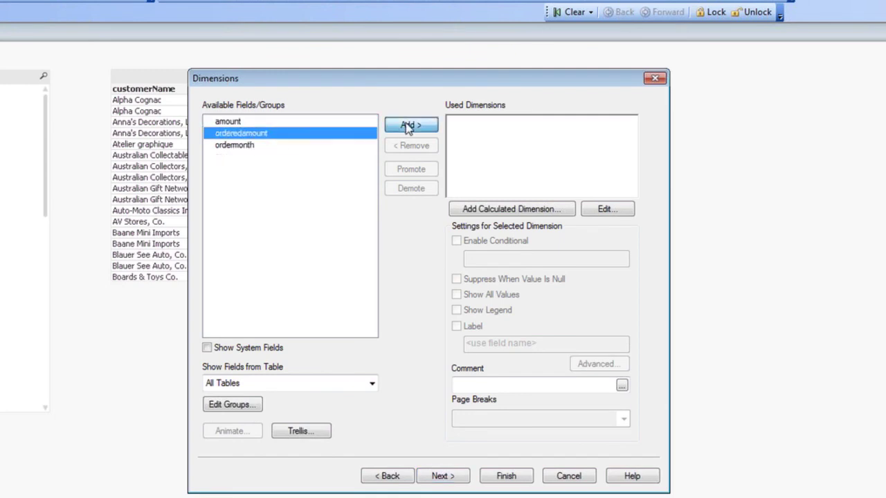
pyautogui.click(457, 478)
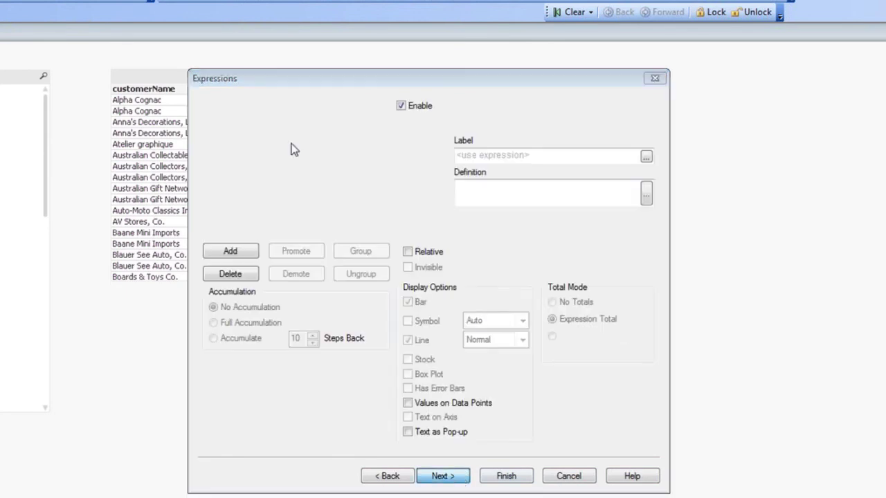
pyautogui.moveTo(33, 11); pyautogui.dragTo(274, 50)
pyautogui.write('sum(amount')
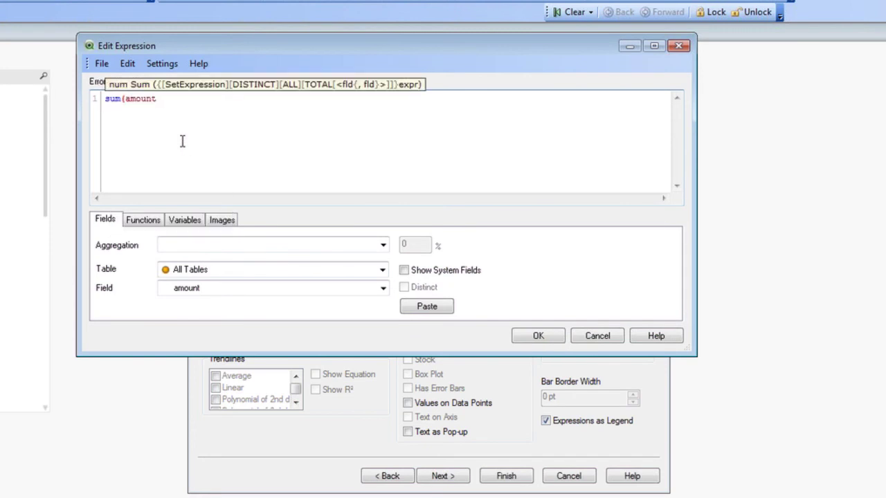
pyautogui.write(')')
pyautogui.click(533, 336)
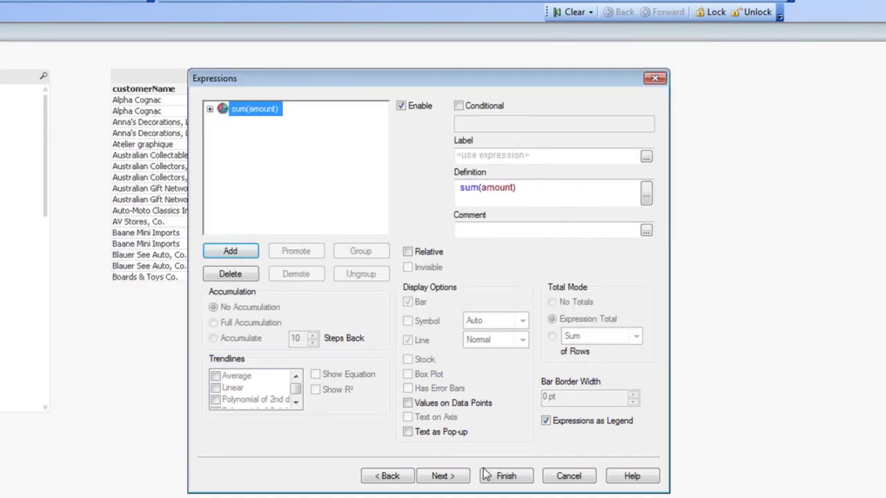
pyautogui.click(449, 480)
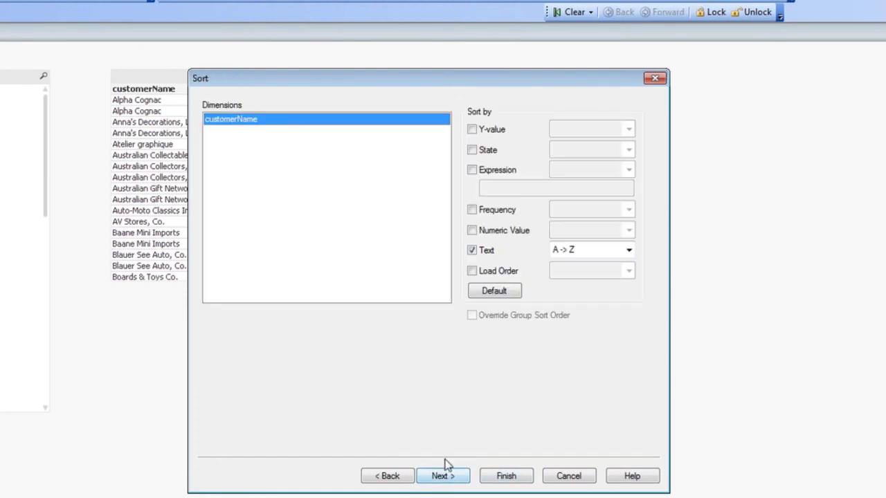
pyautogui.click(502, 479)
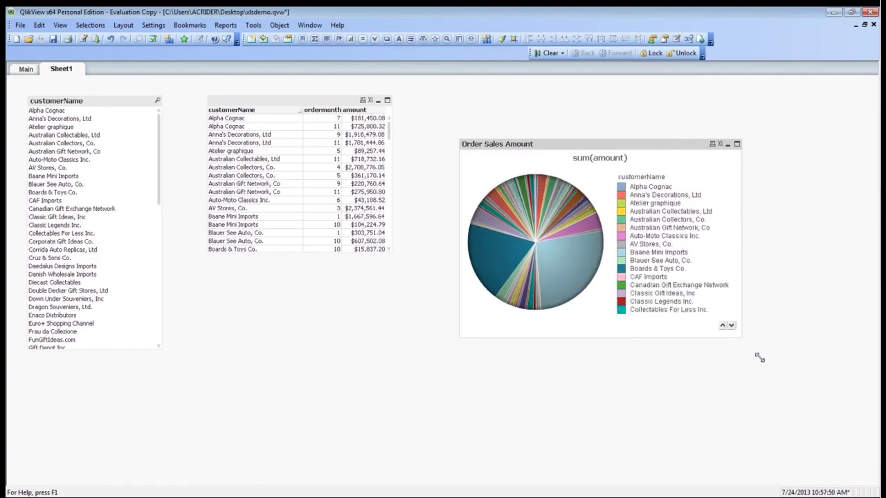
# Widen the pie chart, test filtering with several customers, then clear the selection to show all
pyautogui.moveTo(760, 357); pyautogui.dragTo(777, 372)
pyautogui.click(69, 185)
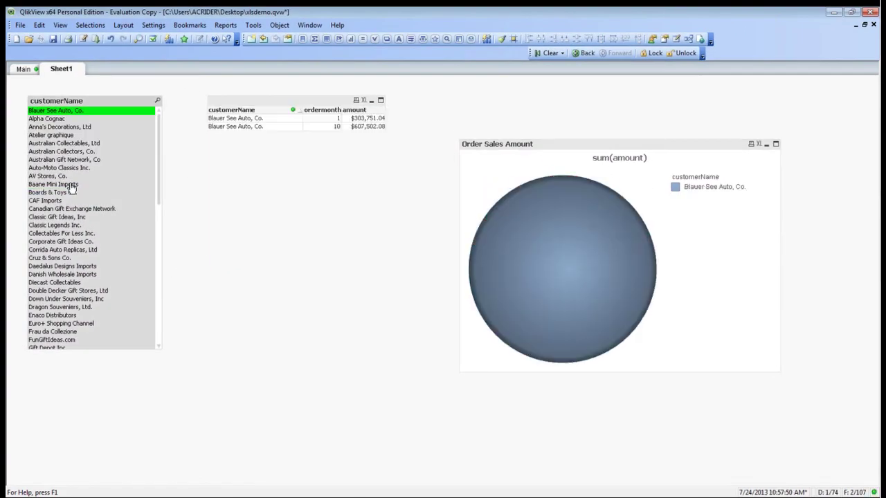
pyautogui.click(67, 119)
pyautogui.click(69, 177)
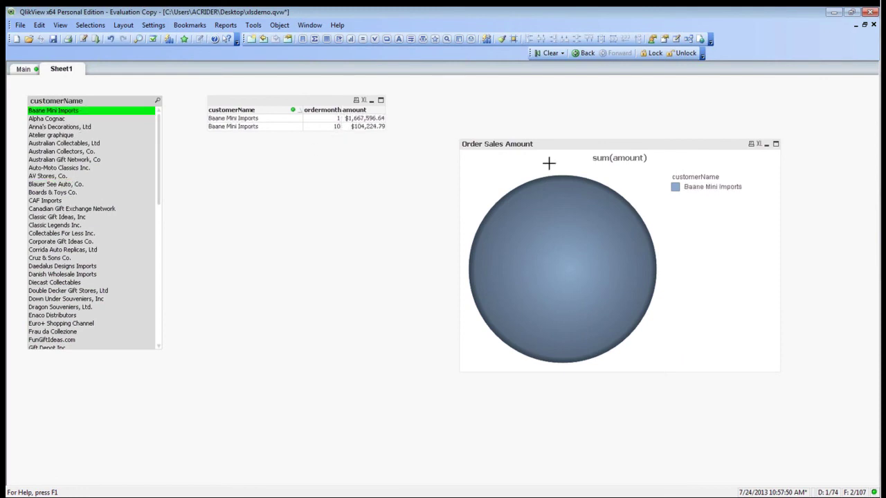
pyautogui.click(60, 113)
pyautogui.click(60, 184)
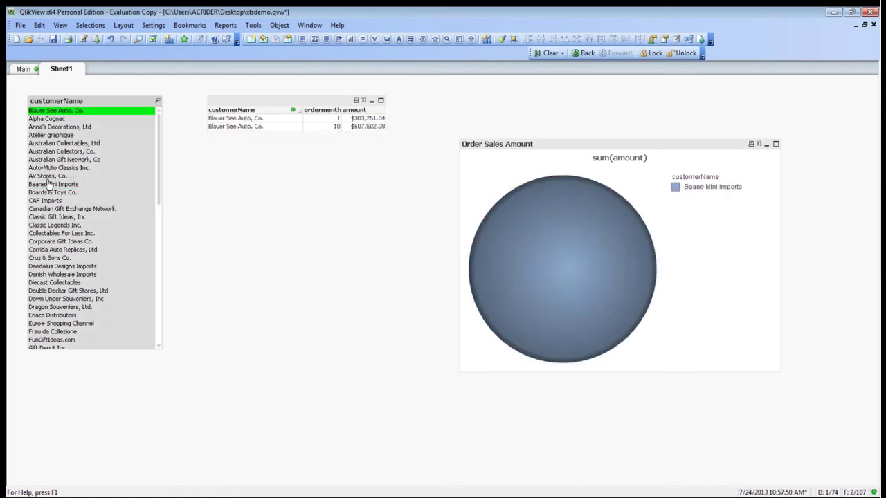
pyautogui.click(55, 111)
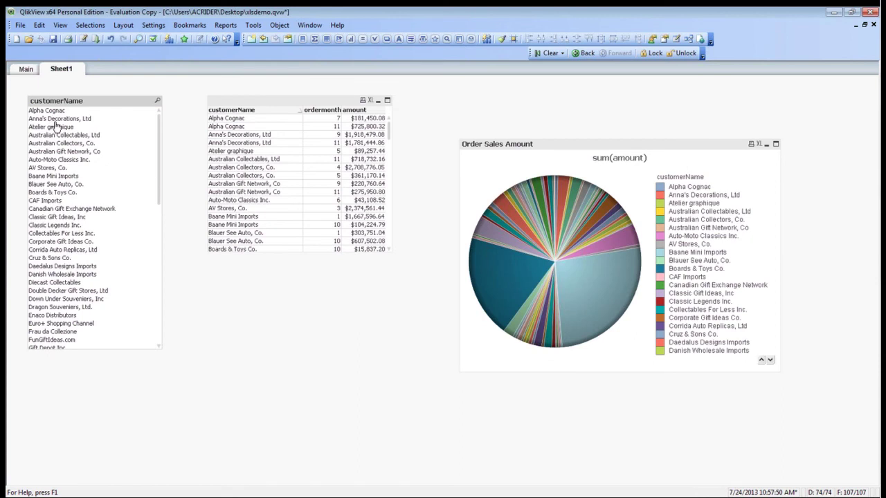